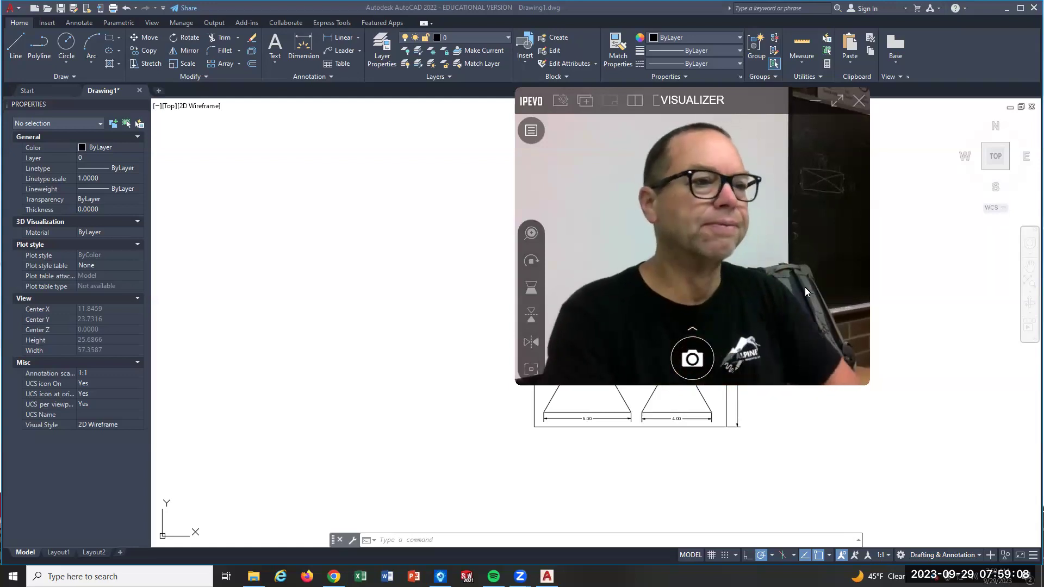
- Save the drawing to the Desktop under the file name "Lecture 2 GE115"
{"action": "mouse_move", "coordinate": [262, 378]}
{"action": "middle_mouse_down"}
{"action": "mouse_move", "coordinate": [261, 368]}
{"action": "mouse_move", "coordinate": [828, 333]}
{"action": "mouse_move", "coordinate": [972, 364]}
{"action": "middle_mouse_up"}
{"action": "middle_click_drag", "start_coordinate": [494, 393], "coordinate": [750, 393]}
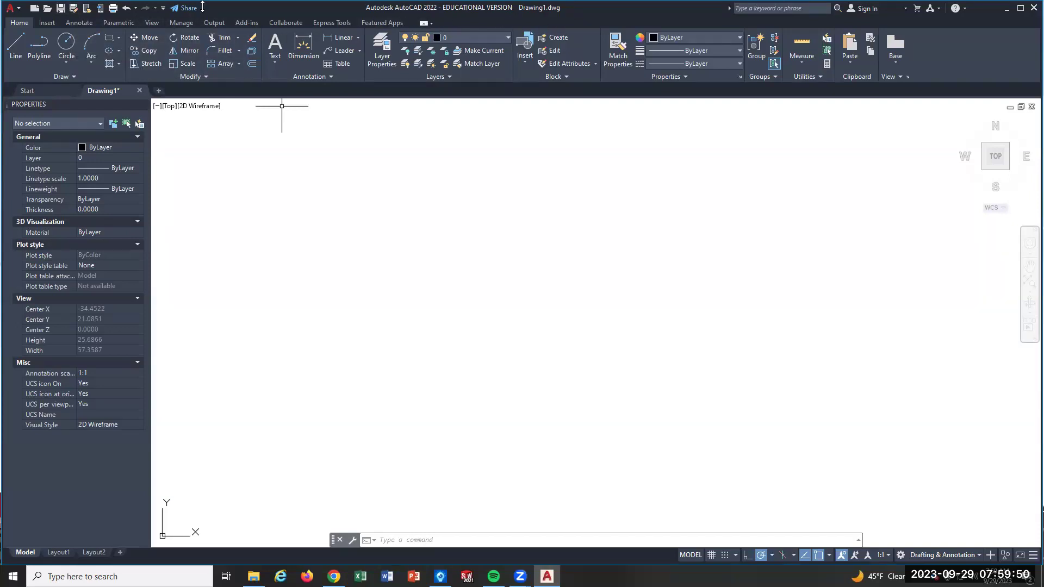
{"action": "left_click", "coordinate": [75, 9]}
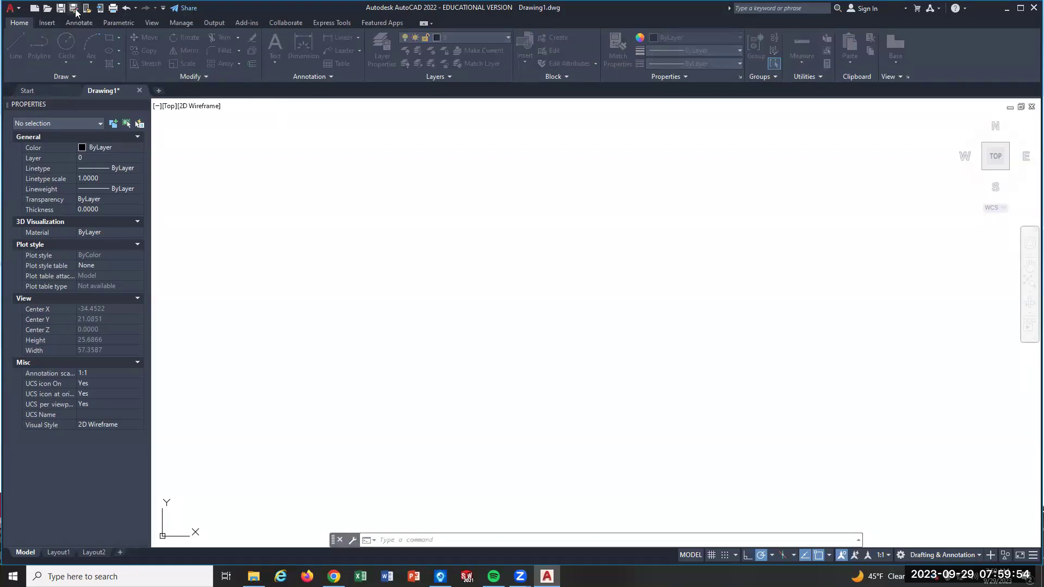
{"action": "left_click", "coordinate": [381, 261]}
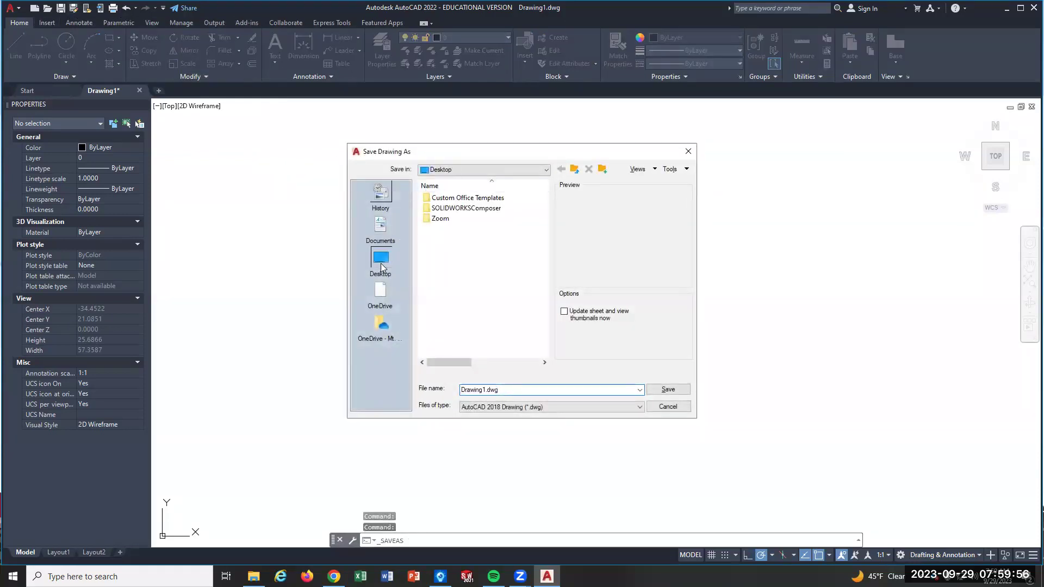
{"action": "left_click_drag", "start_coordinate": [522, 389], "coordinate": [429, 394]}
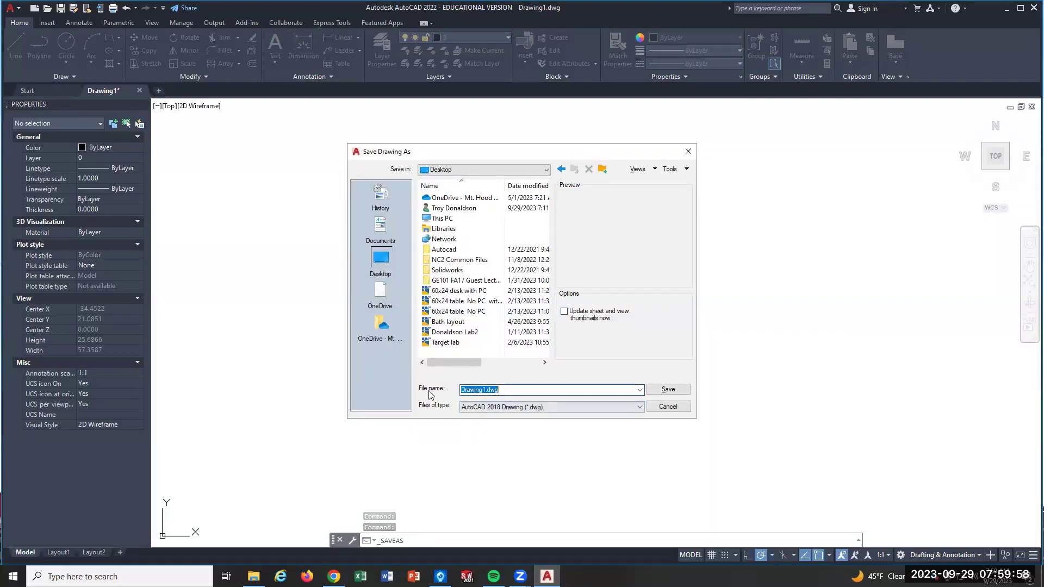
{"action": "type", "text": "Lectur"}
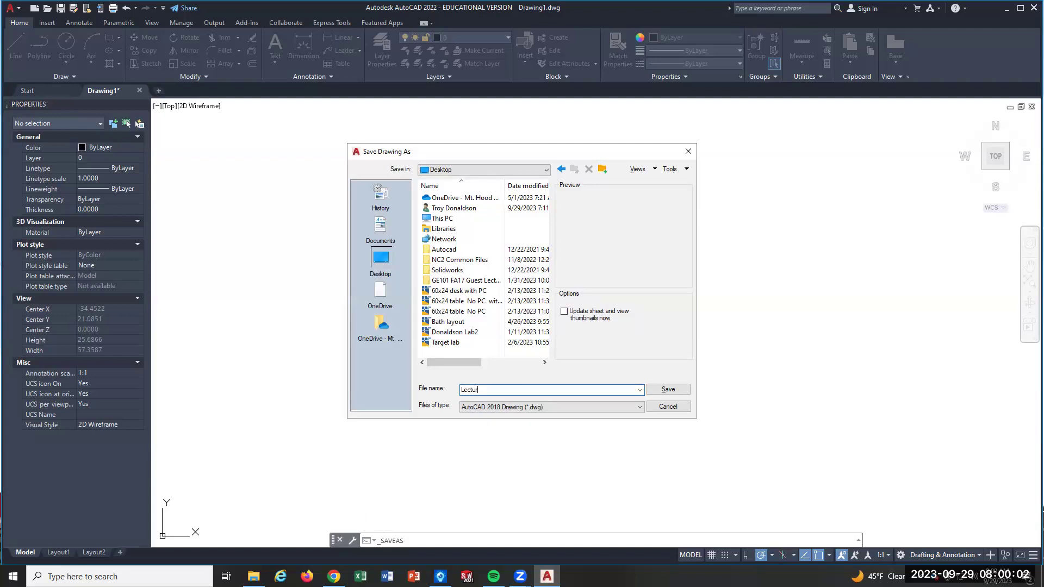
{"action": "type", "text": "e 2 GE115"}
{"action": "left_click", "coordinate": [661, 390]}
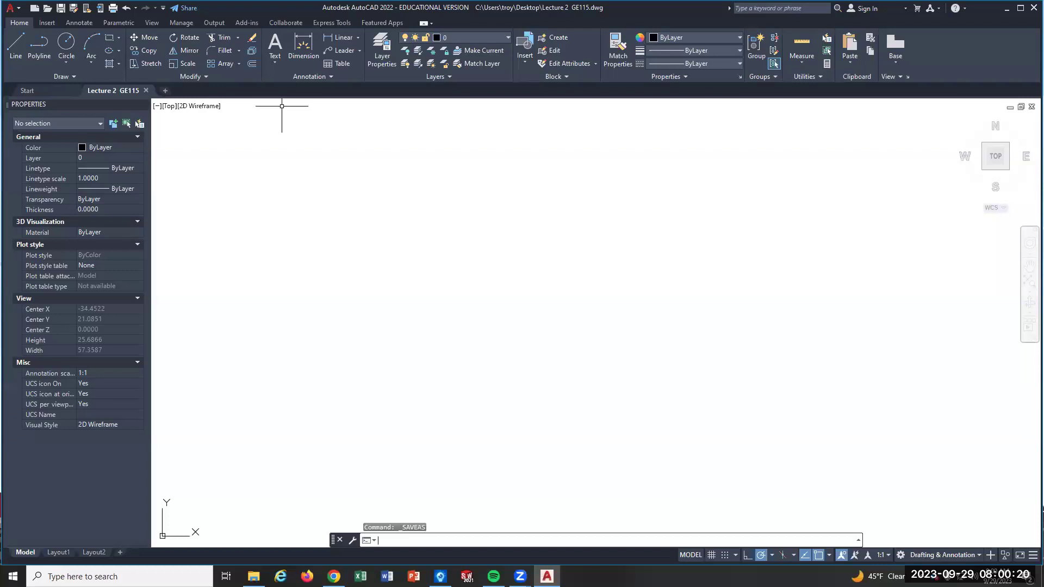
- Draw a square with 2-unit sides from four connected lines in the empty drawing area
{"action": "left_click", "coordinate": [14, 49]}
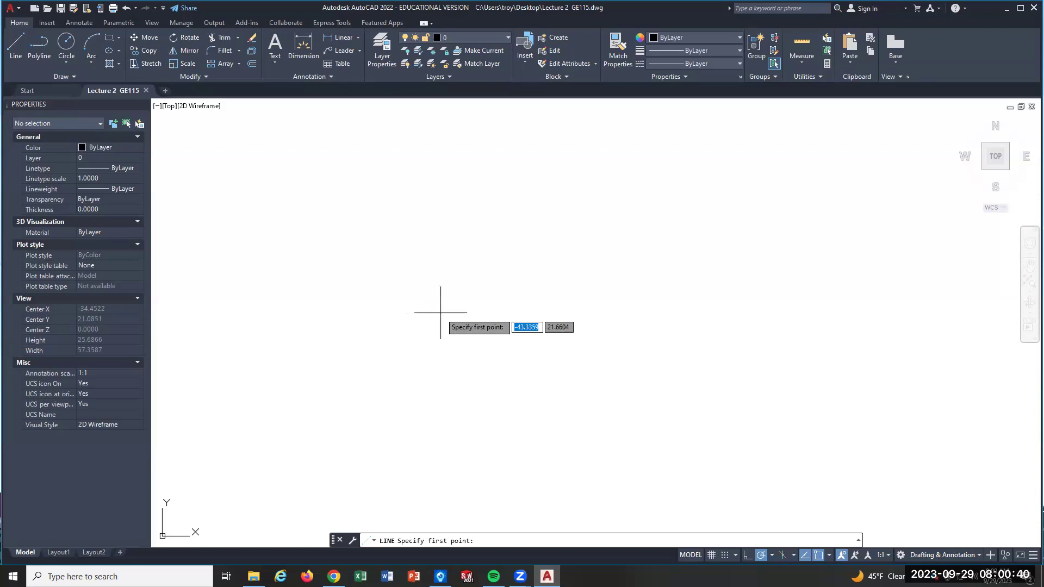
{"action": "left_click", "coordinate": [418, 318]}
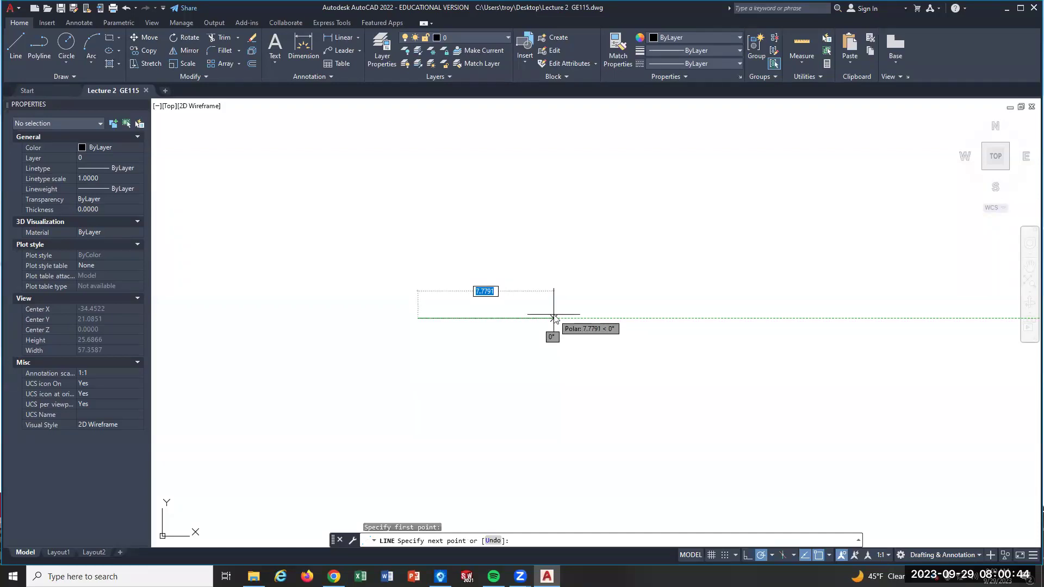
{"action": "type", "text": "2"}
{"action": "key", "text": "Return"}
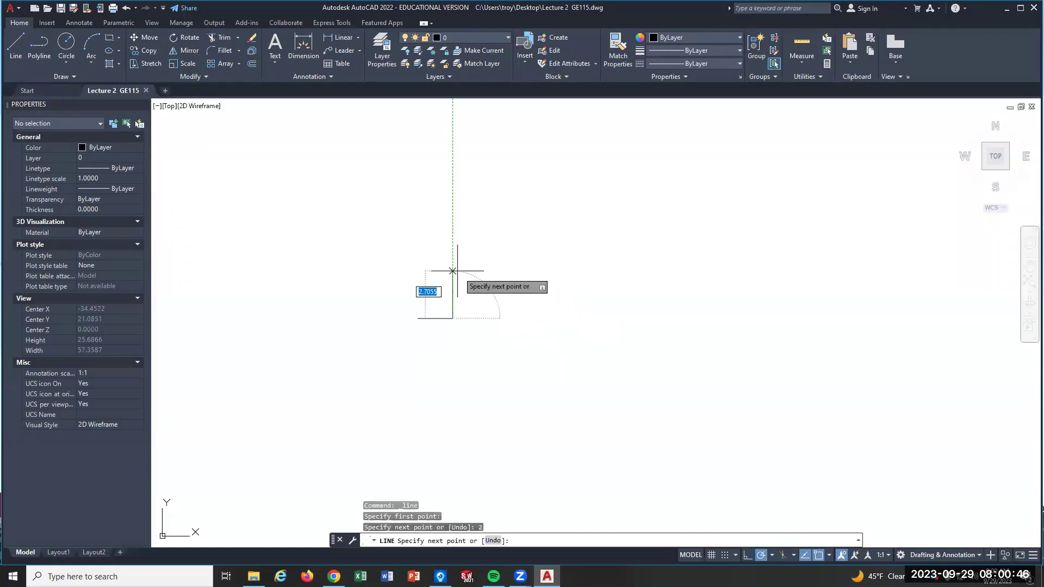
{"action": "type", "text": "2"}
{"action": "key", "text": "Return"}
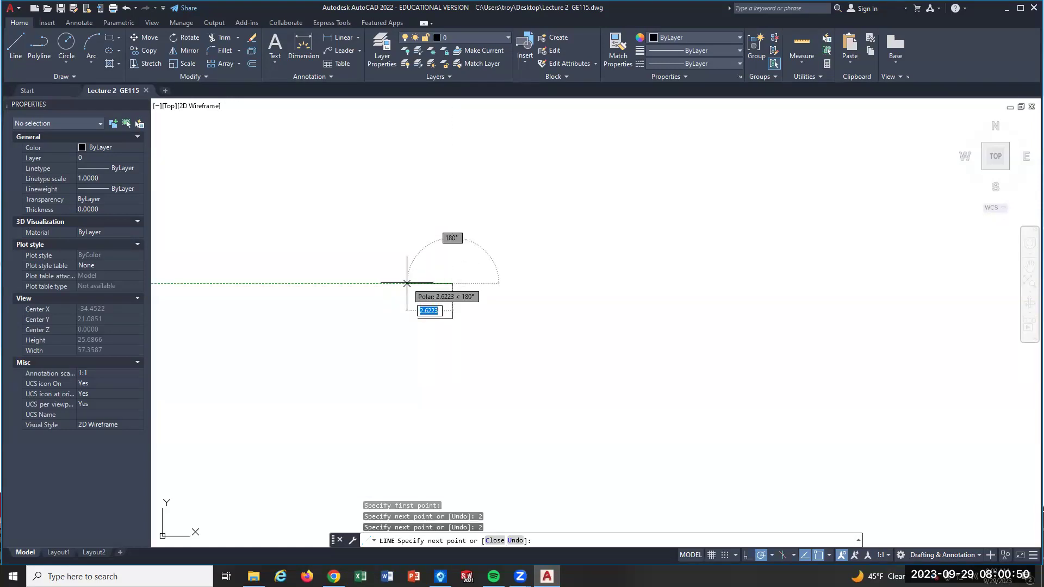
{"action": "type", "text": "2"}
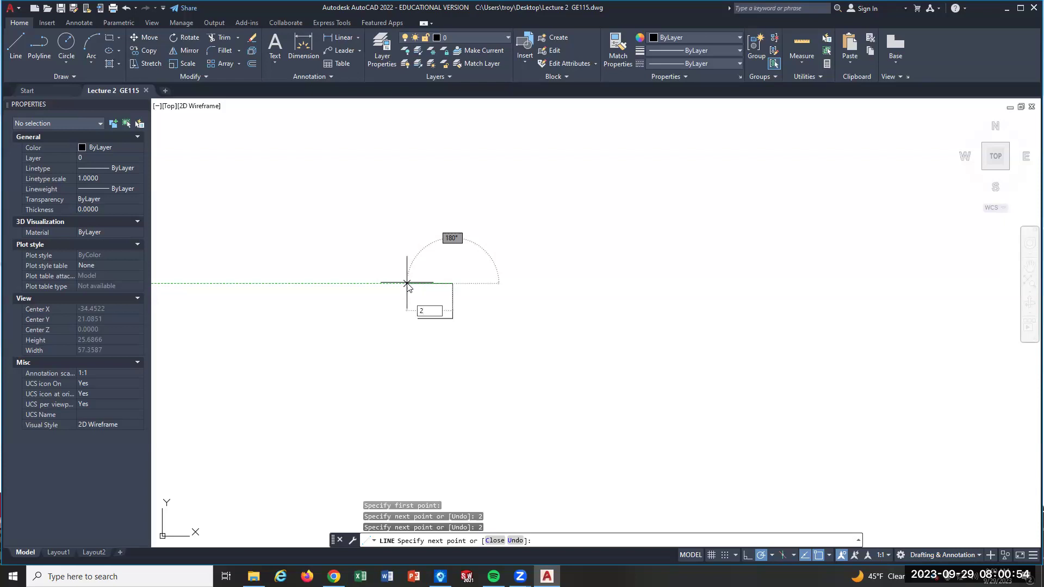
{"action": "key", "text": "Return"}
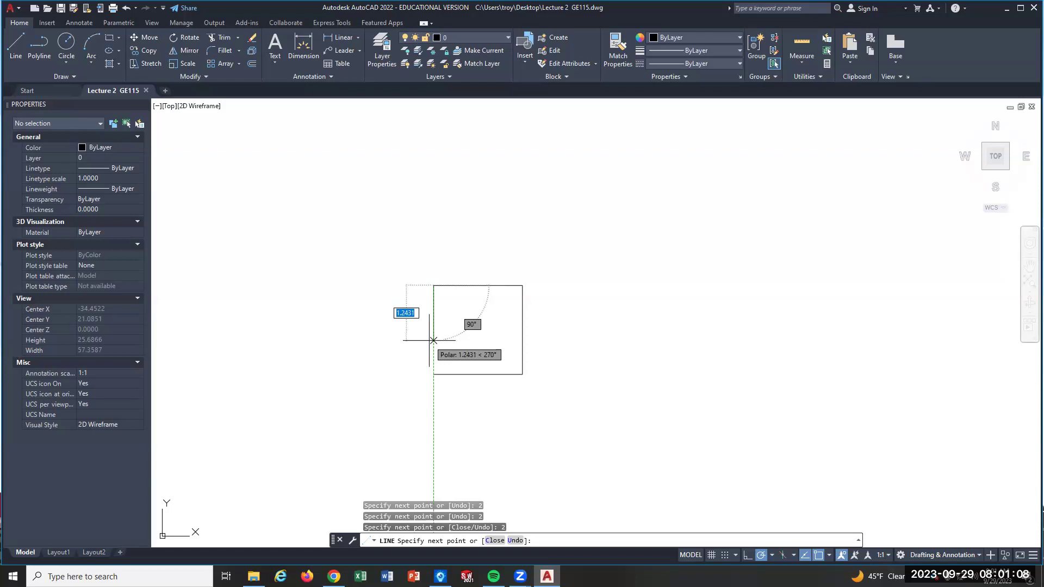
{"action": "type", "text": "2"}
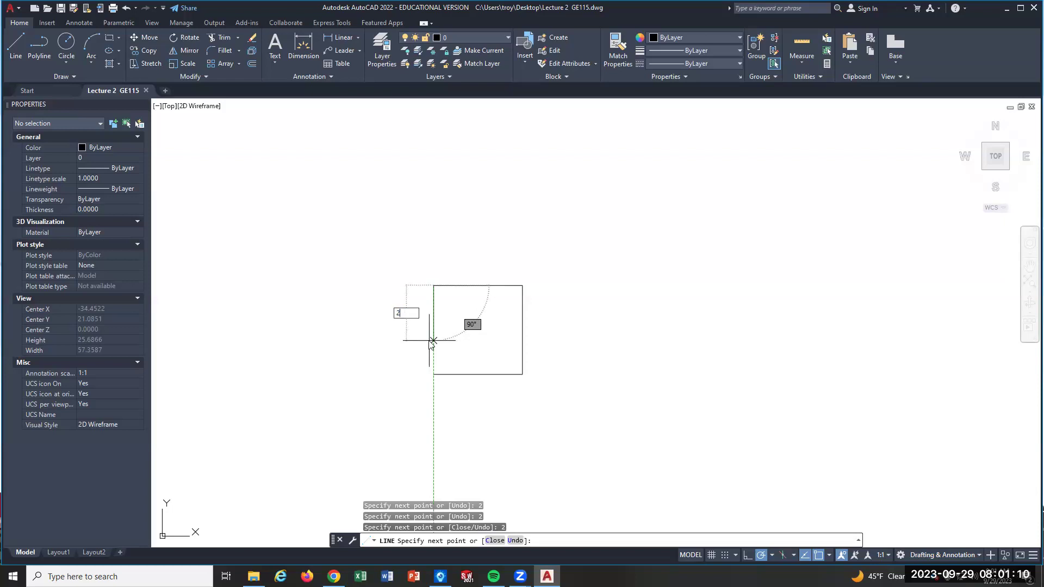
{"action": "key", "text": "Return"}
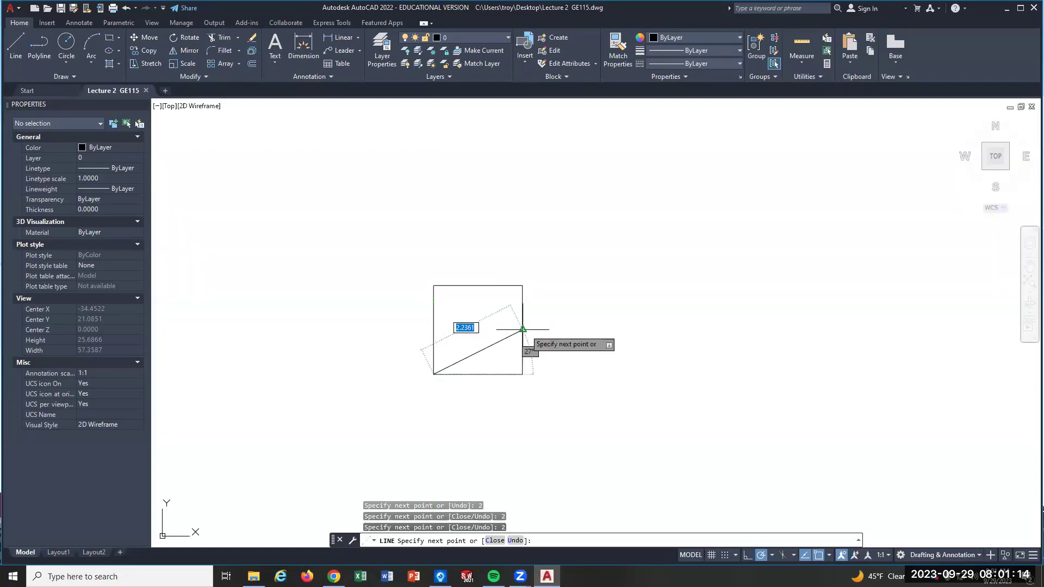
{"action": "key", "text": "Escape"}
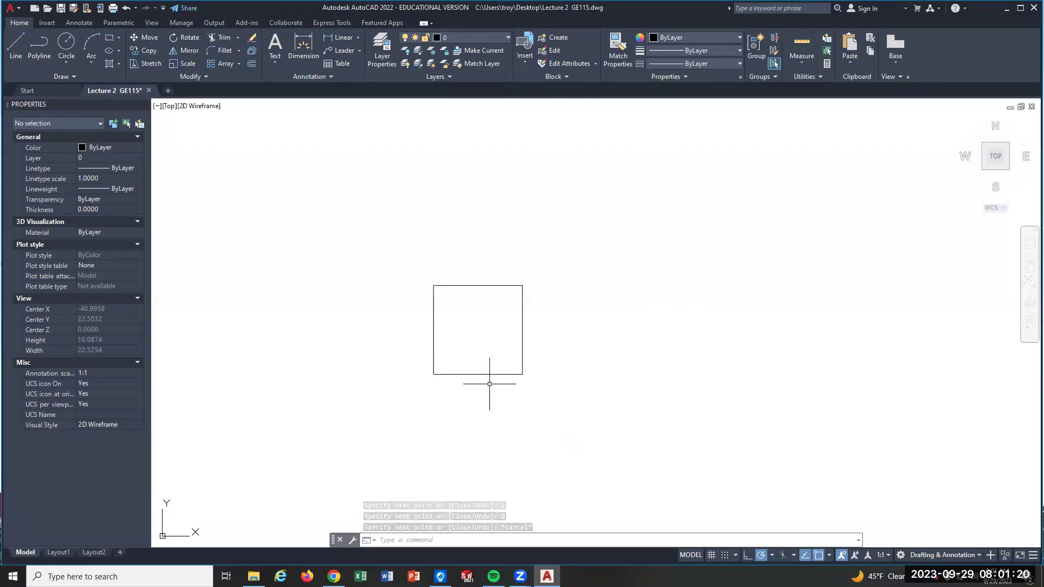
- Examine the finished square at different magnifications
{"action": "scroll", "coordinate": [473, 334], "scroll_direction": "up", "scroll_amount": 4}
{"action": "scroll", "coordinate": [468, 330], "scroll_direction": "down", "scroll_amount": 4}
{"action": "scroll", "coordinate": [467, 330], "scroll_direction": "down", "scroll_amount": 2}
{"action": "scroll", "coordinate": [467, 330], "scroll_direction": "up", "scroll_amount": 7}
{"action": "scroll", "coordinate": [467, 330], "scroll_direction": "down", "scroll_amount": 4}
{"action": "scroll", "coordinate": [280, 338], "scroll_direction": "up", "scroll_amount": 4}
{"action": "scroll", "coordinate": [280, 338], "scroll_direction": "down", "scroll_amount": 4}
{"action": "scroll", "coordinate": [281, 338], "scroll_direction": "up", "scroll_amount": 3}
{"action": "scroll", "coordinate": [280, 338], "scroll_direction": "down", "scroll_amount": 1}
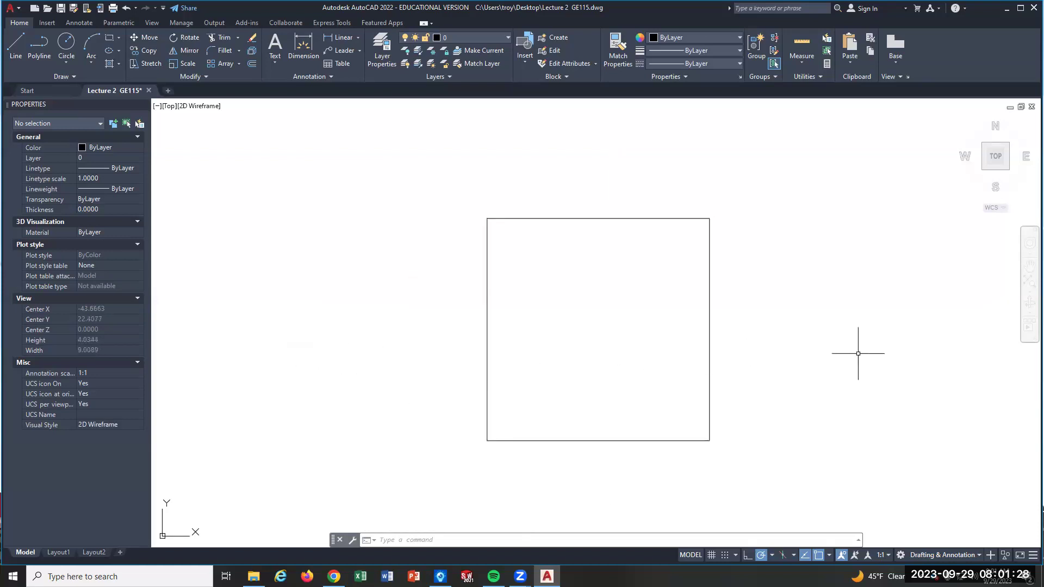
{"action": "scroll", "coordinate": [897, 351], "scroll_direction": "up", "scroll_amount": 2}
{"action": "scroll", "coordinate": [895, 355], "scroll_direction": "down", "scroll_amount": 6}
{"action": "scroll", "coordinate": [895, 355], "scroll_direction": "up", "scroll_amount": 6}
{"action": "scroll", "coordinate": [895, 355], "scroll_direction": "down", "scroll_amount": 4}
{"action": "scroll", "coordinate": [895, 356], "scroll_direction": "up", "scroll_amount": 2}
- Start a second square beside the first by drawing its bottom and right sides with relative coordinates @2,0 and @0,2
{"action": "middle_click_drag", "start_coordinate": [895, 356], "coordinate": [748, 364]}
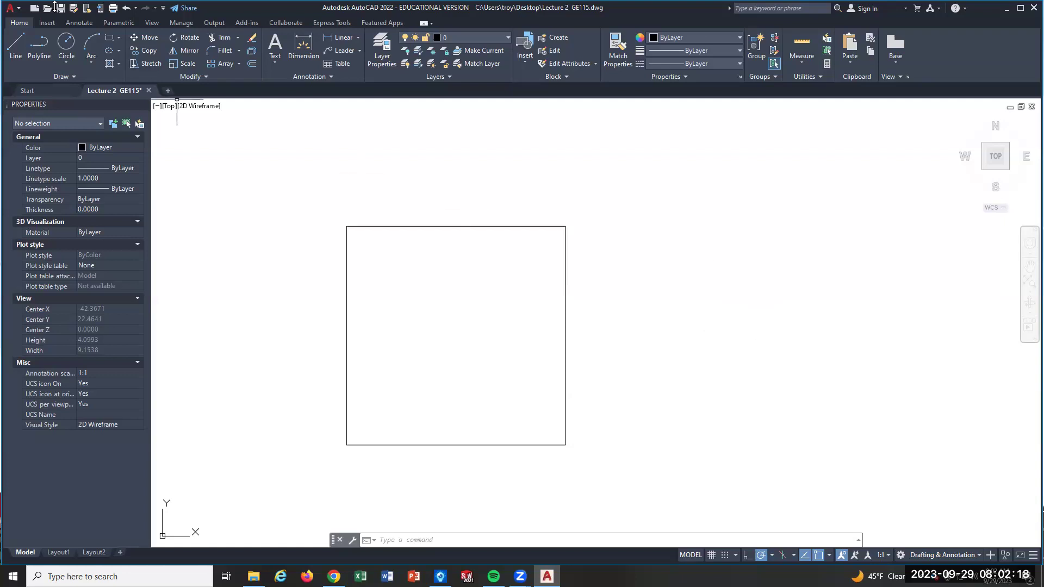
{"action": "left_click", "coordinate": [15, 49]}
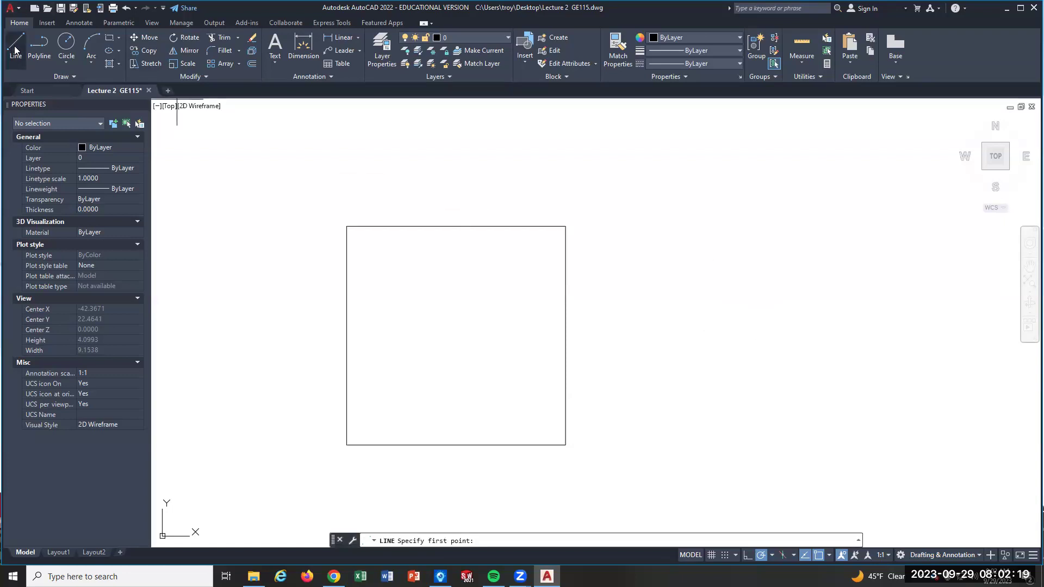
{"action": "left_click", "coordinate": [690, 333]}
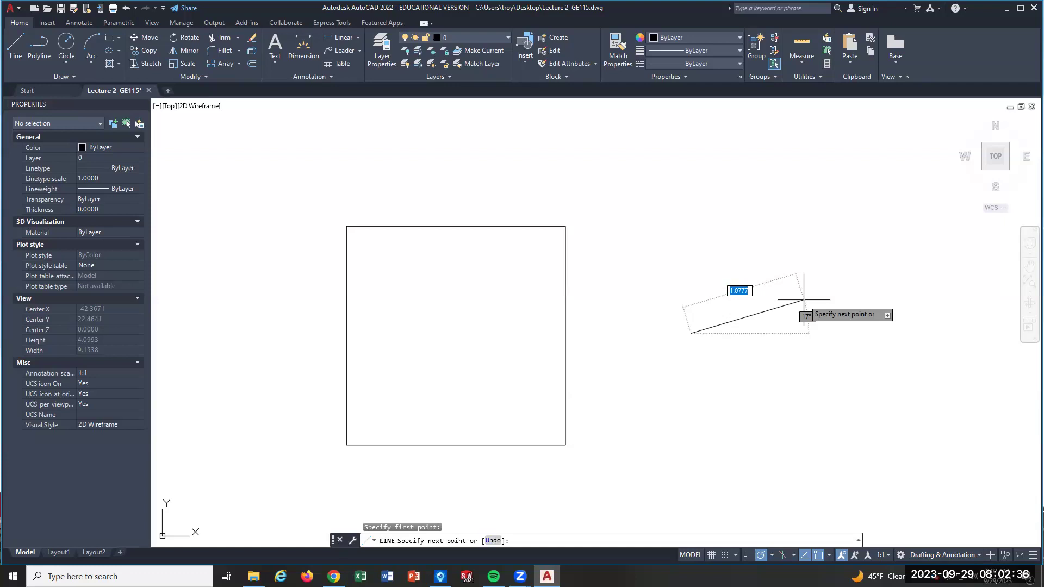
{"action": "type", "text": "2"}
{"action": "key", "text": "Tab"}
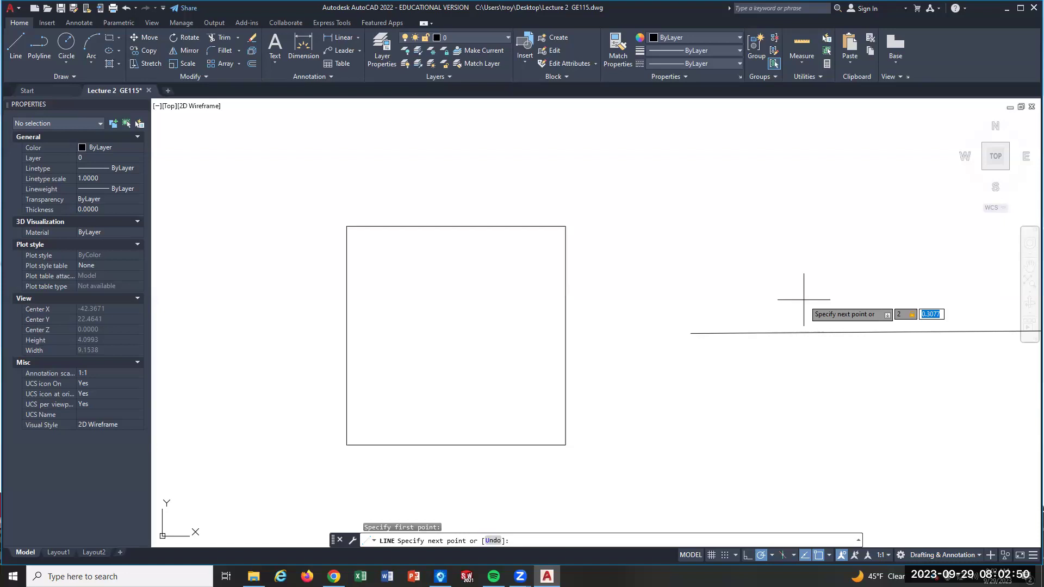
{"action": "type", "text": "0"}
{"action": "key", "text": "Return"}
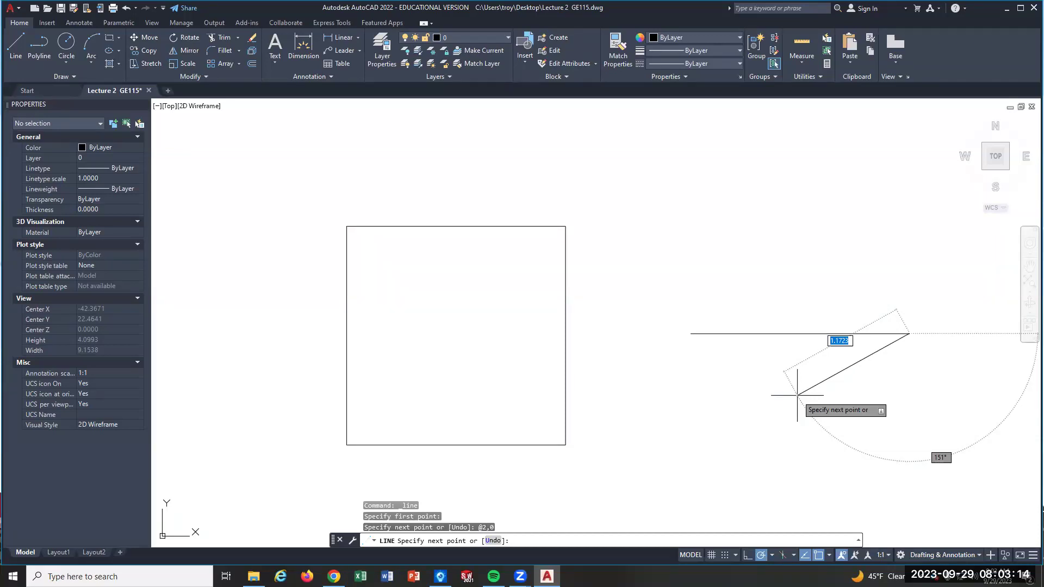
{"action": "type", "text": "0"}
{"action": "key", "text": "Tab"}
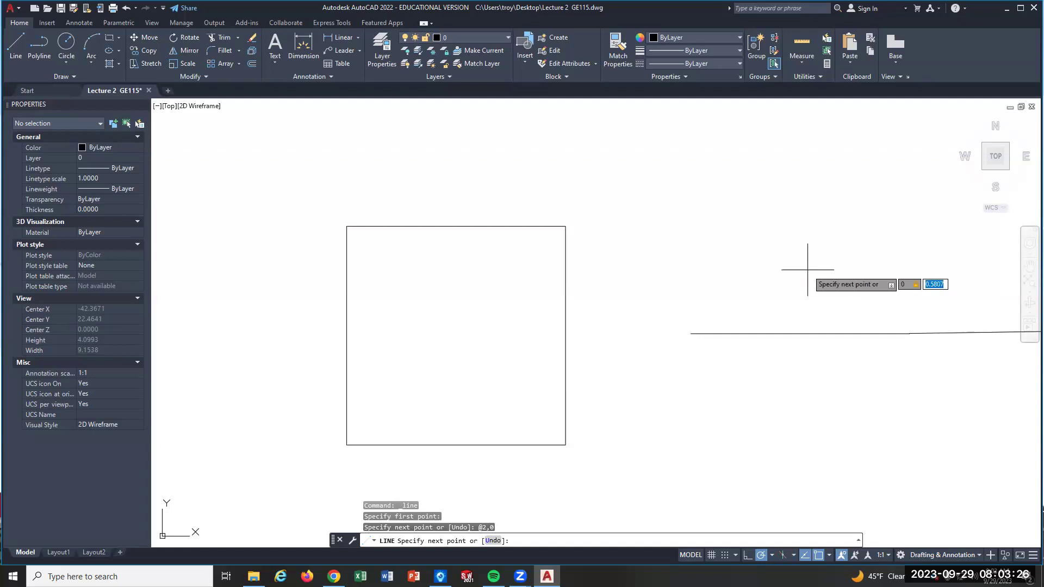
{"action": "type", "text": "2"}
{"action": "key", "text": "Return"}
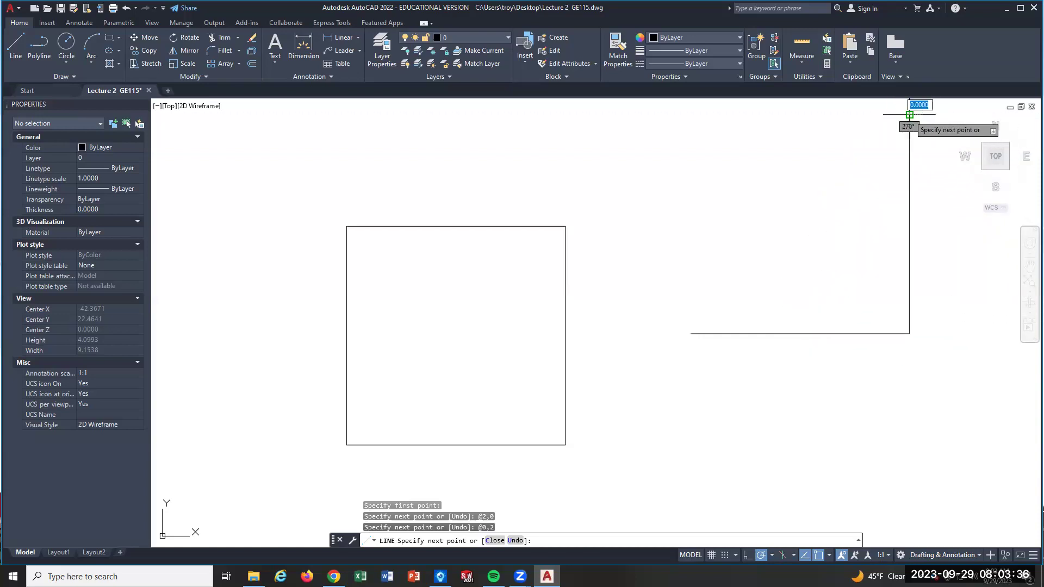
- Complete the second square by adding its top and left sides with relative coordinates @-2,0 and @0,-2
{"action": "mouse_move", "coordinate": [859, 196]}
{"action": "middle_mouse_down"}
{"action": "mouse_move", "coordinate": [804, 268]}
{"action": "mouse_move", "coordinate": [790, 454]}
{"action": "middle_mouse_up"}
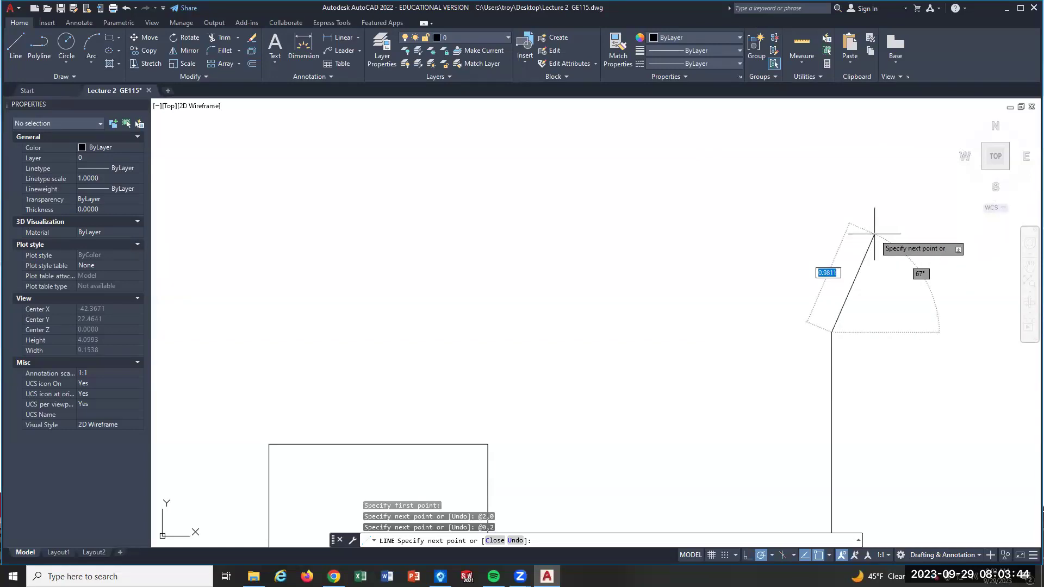
{"action": "type", "text": "-2,"}
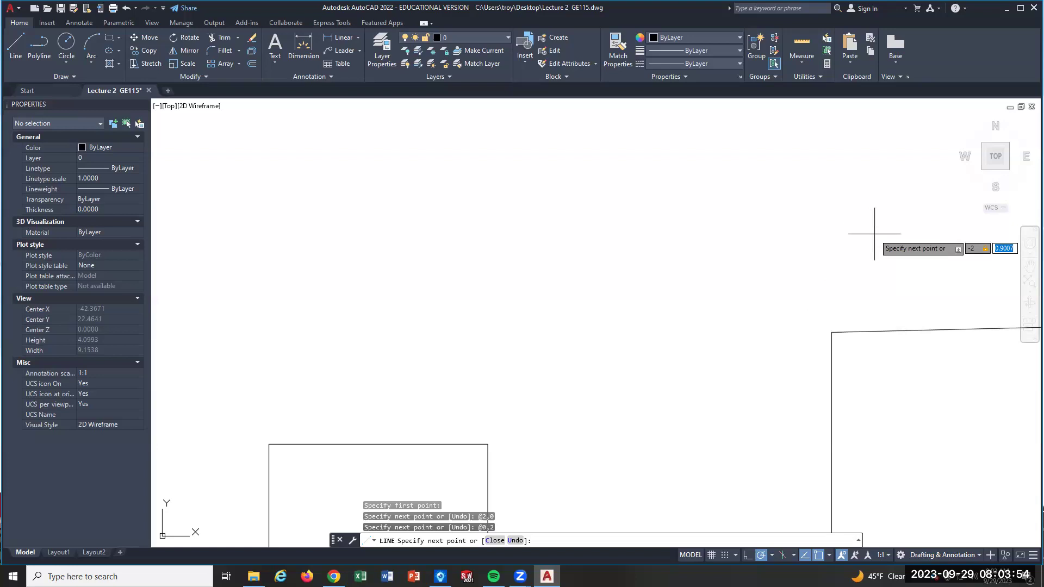
{"action": "type", "text": "0"}
{"action": "key", "text": "Return"}
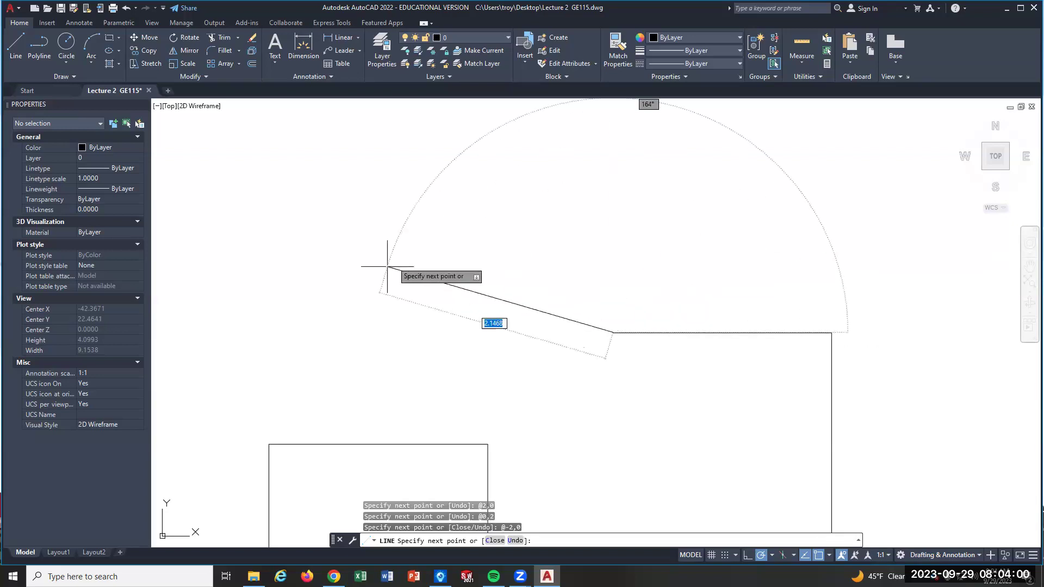
{"action": "mouse_move", "coordinate": [602, 409]}
{"action": "middle_mouse_down"}
{"action": "mouse_move", "coordinate": [629, 194]}
{"action": "mouse_move", "coordinate": [596, 300]}
{"action": "middle_mouse_up"}
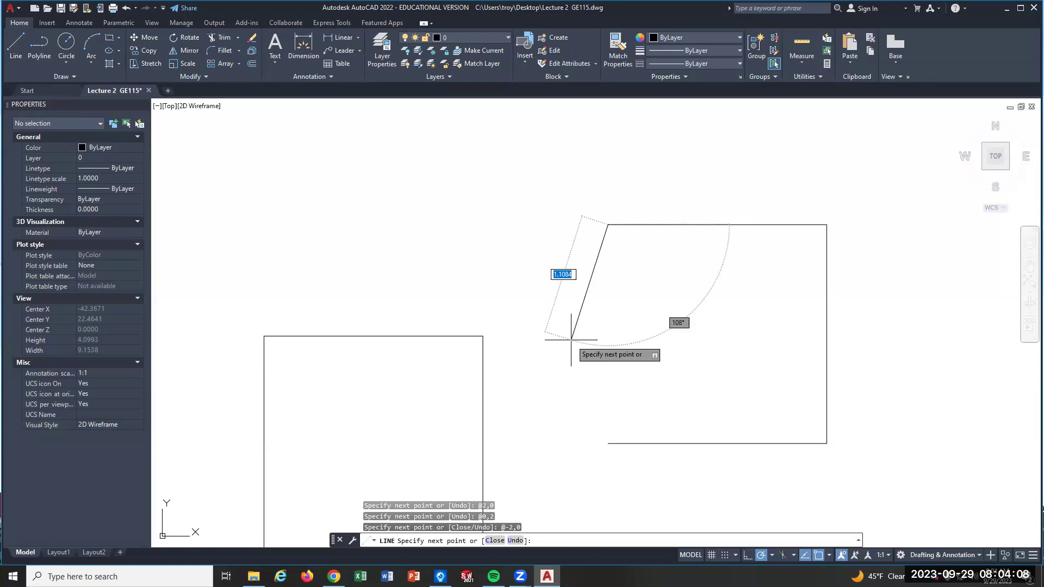
{"action": "type", "text": "0,"}
{"action": "type", "text": "-2"}
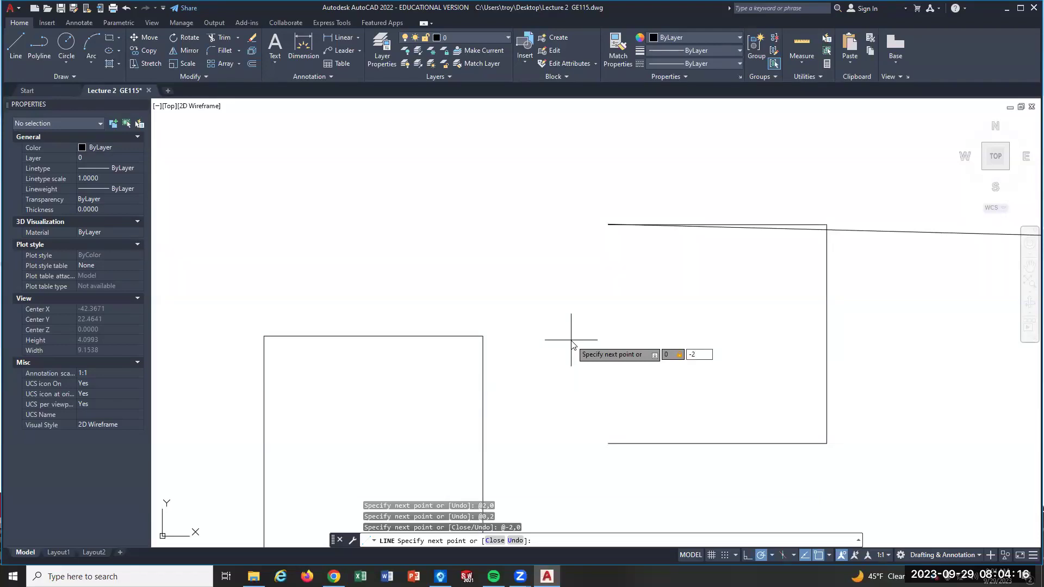
{"action": "key", "text": "Return"}
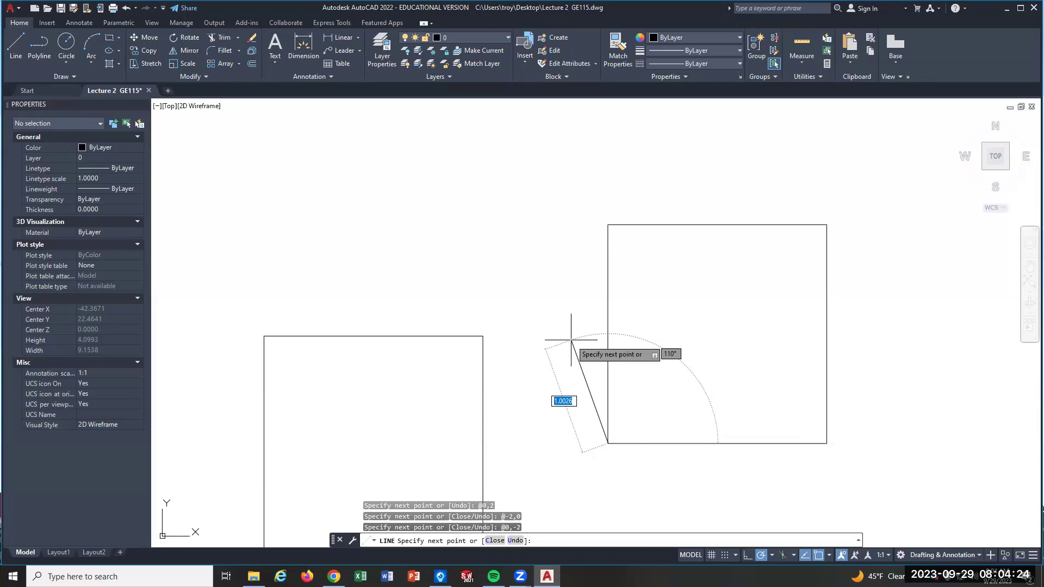
{"action": "key", "text": "Escape"}
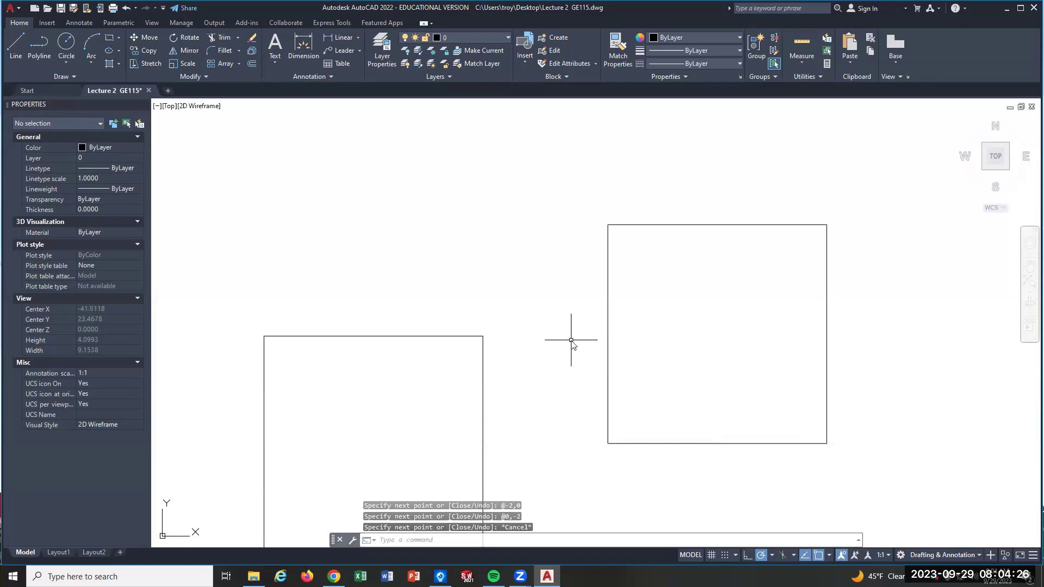
- Draw a diagonal line from the second square's upper-left corner to relative coordinates @-1,1
{"action": "key", "text": "Return"}
{"action": "left_click", "coordinate": [608, 223]}
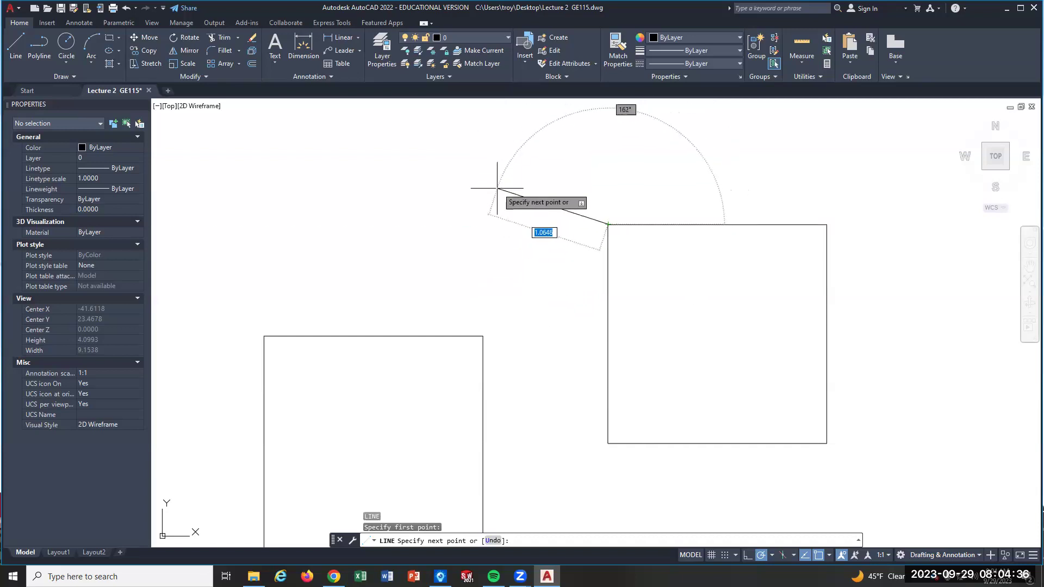
{"action": "type", "text": "-1"}
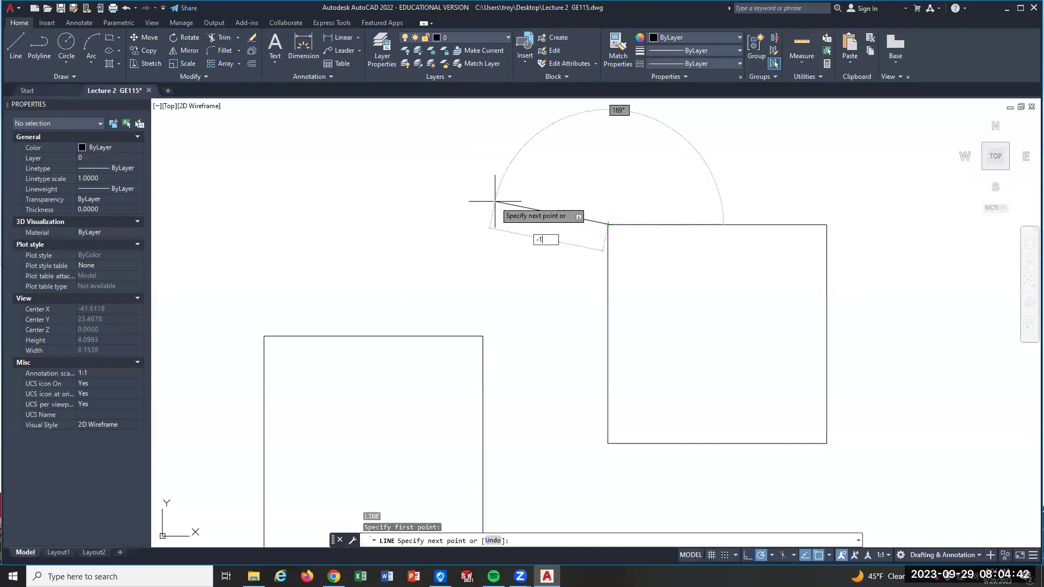
{"action": "key", "text": "Tab"}
{"action": "type", "text": "1"}
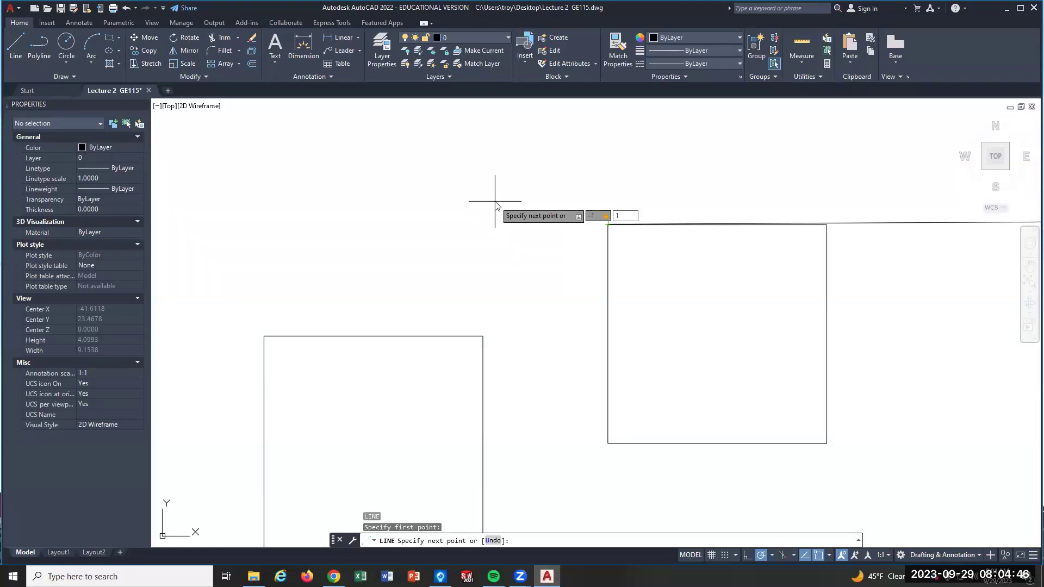
{"action": "key", "text": "Return"}
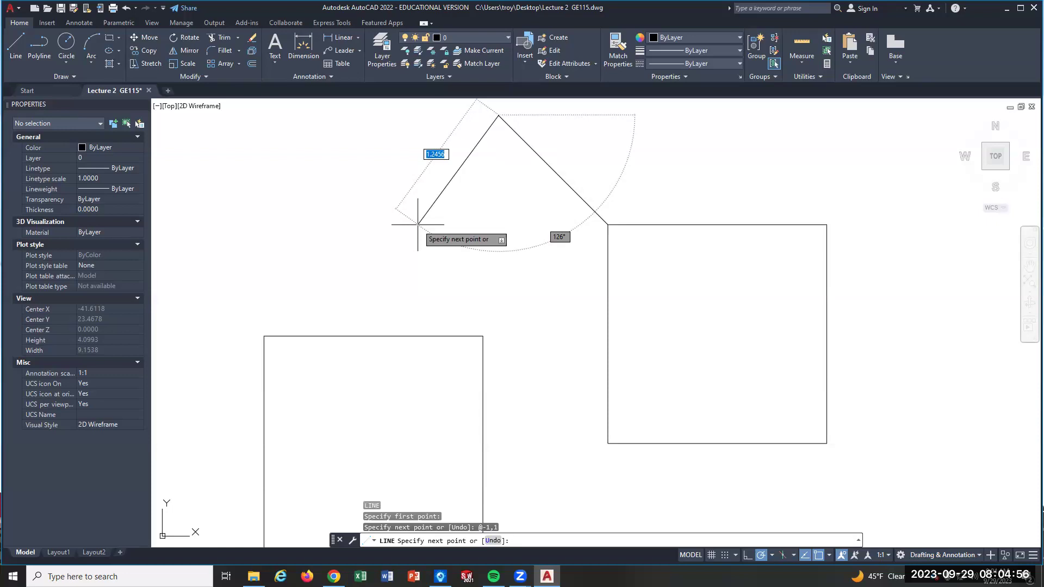
{"action": "key", "text": "Escape"}
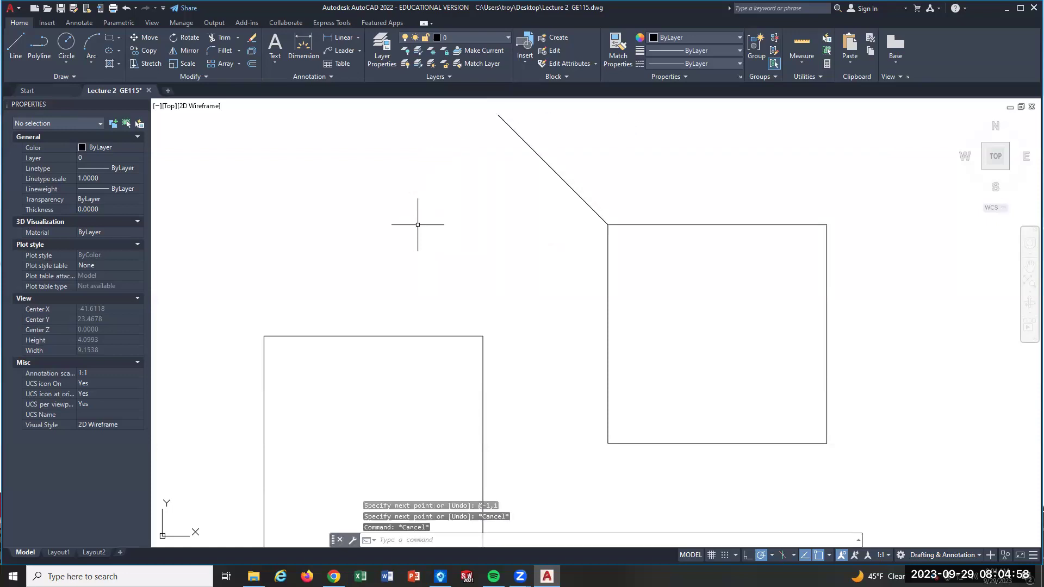
- Draw a line of length 1 at a 45° angle from the second square's upper-right corner
{"action": "scroll", "coordinate": [427, 241], "scroll_direction": "down", "scroll_amount": 2}
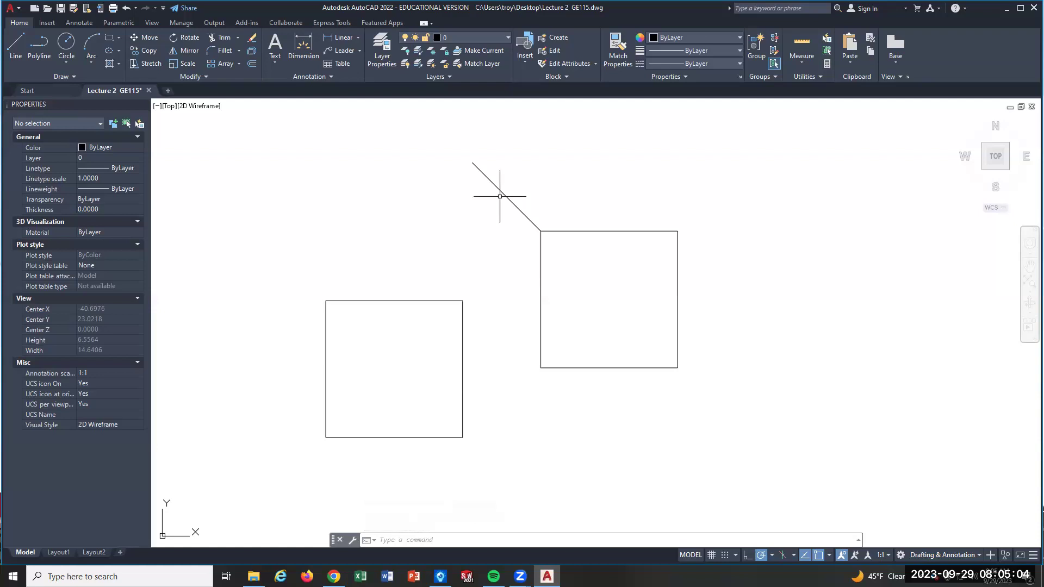
{"action": "type", "text": "l"}
{"action": "key", "text": "Return"}
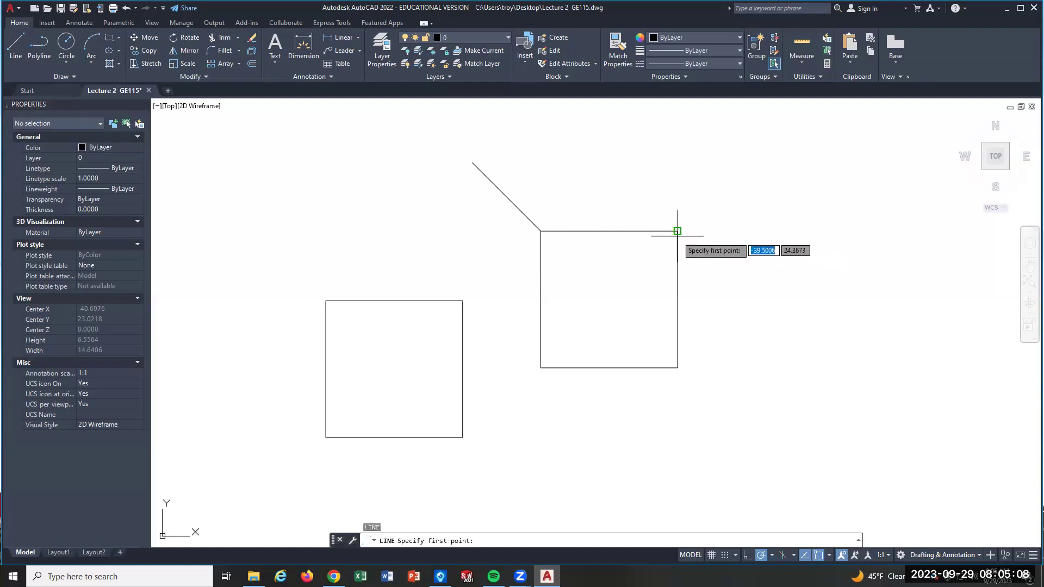
{"action": "left_click", "coordinate": [677, 231]}
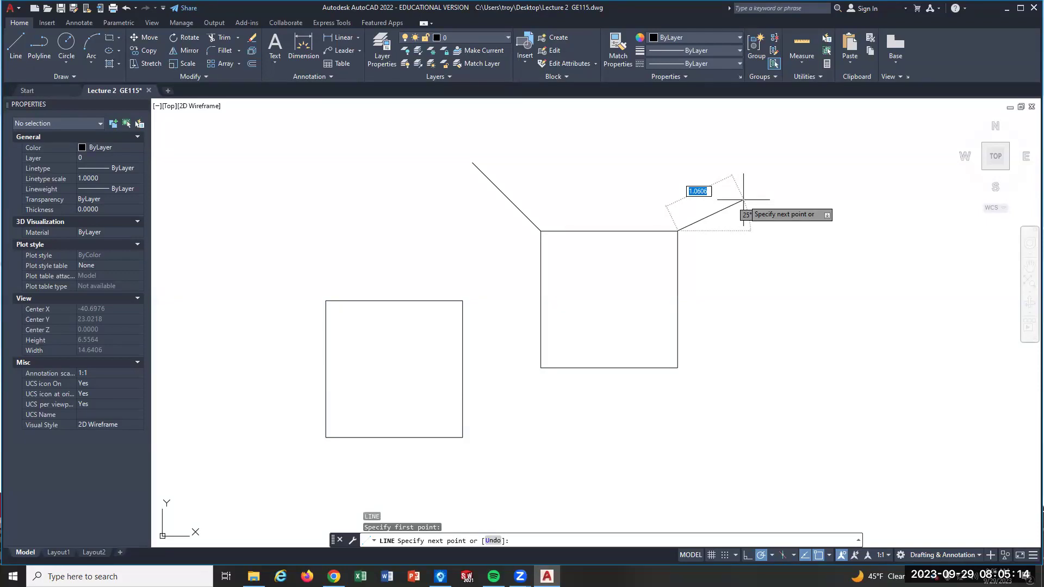
{"action": "type", "text": "1"}
{"action": "key", "text": "Tab"}
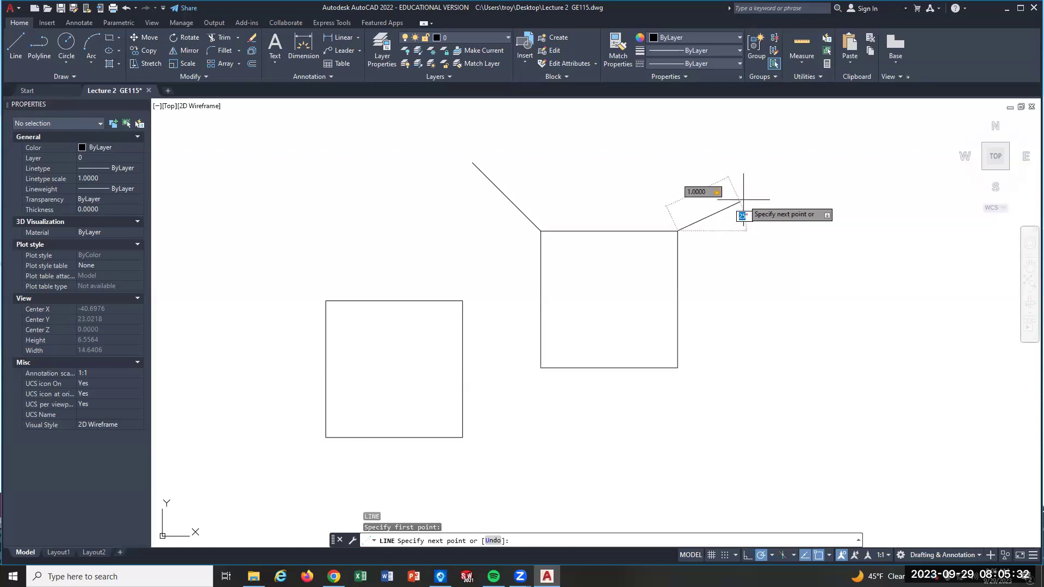
{"action": "type", "text": "45"}
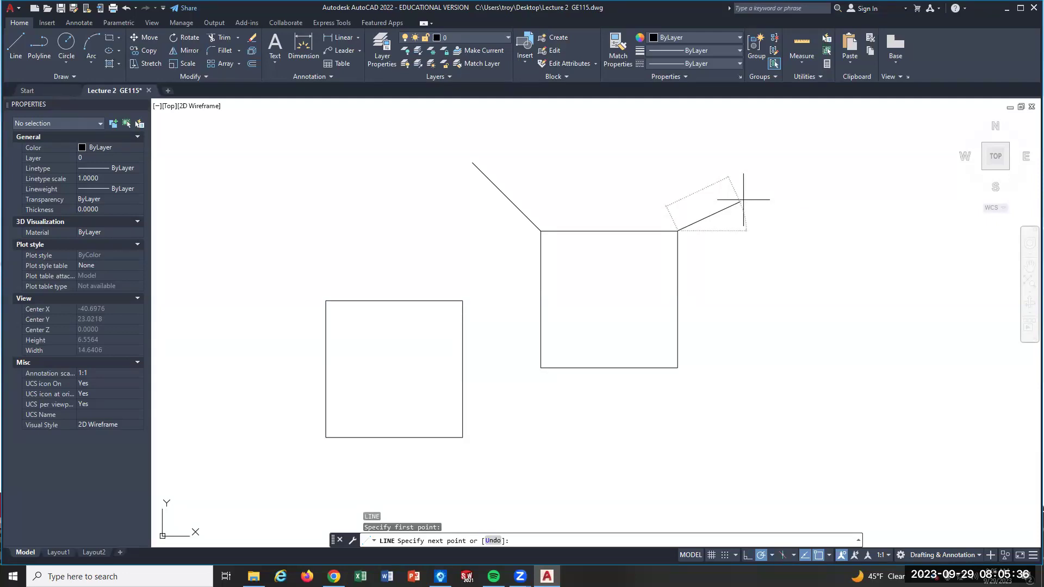
{"action": "key", "text": "Return"}
{"action": "key", "text": "Escape"}
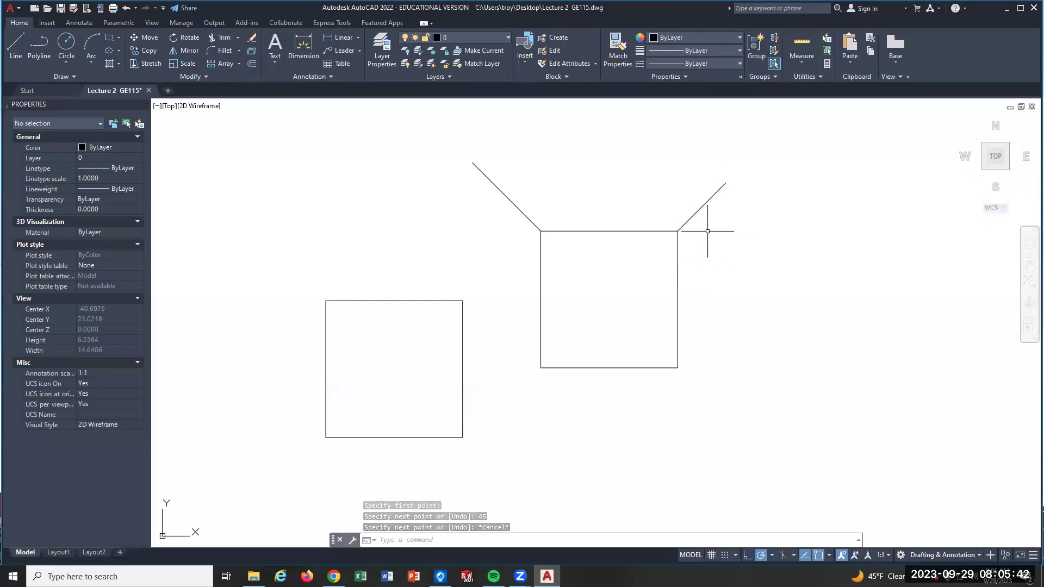
- Draw a line of length 3 at a 20° angle from the second square's lower-right corner
{"action": "key", "text": "Return"}
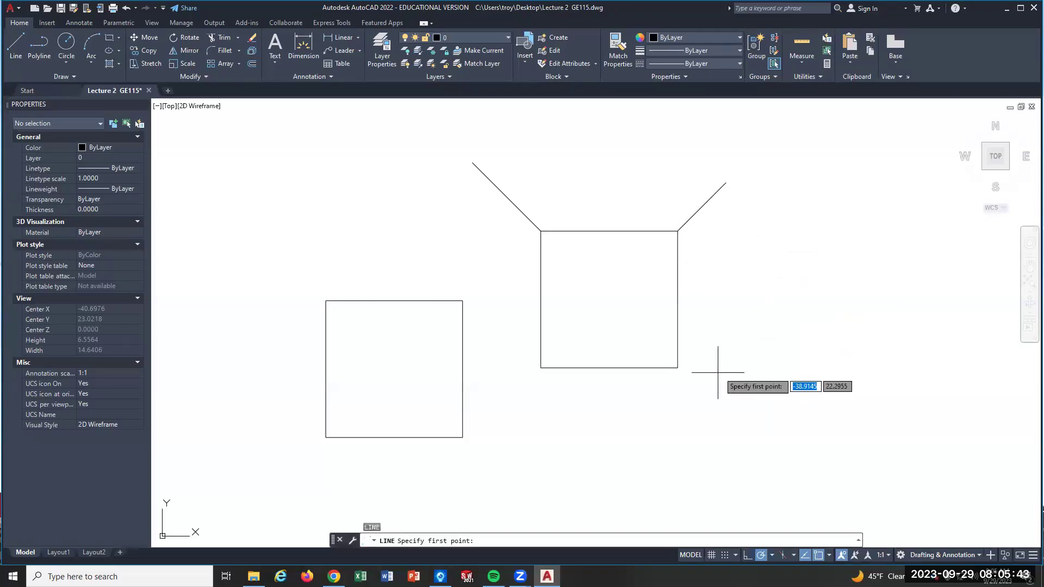
{"action": "left_click", "coordinate": [677, 368]}
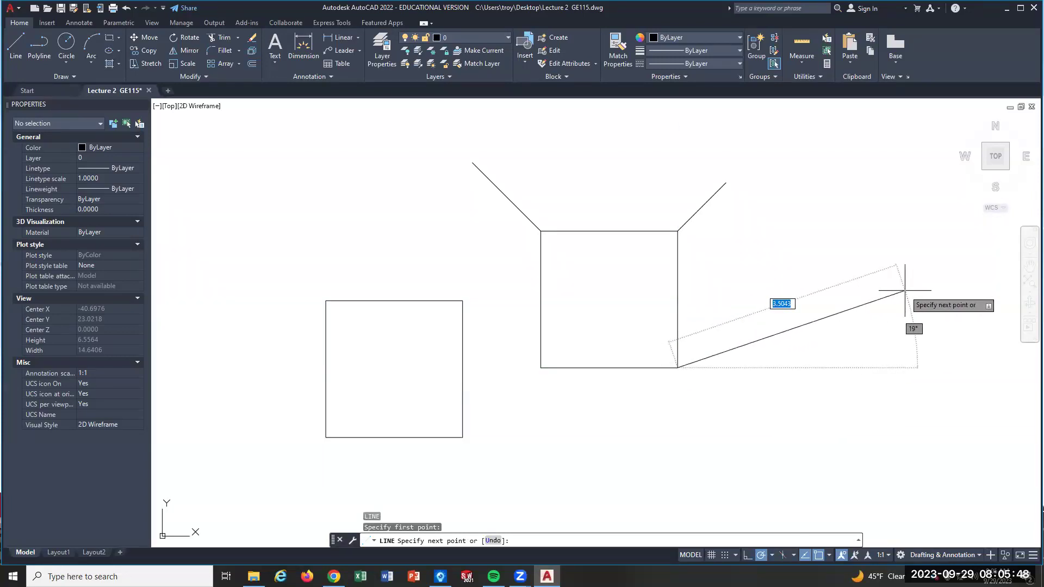
{"action": "type", "text": "3"}
{"action": "key", "text": "Tab"}
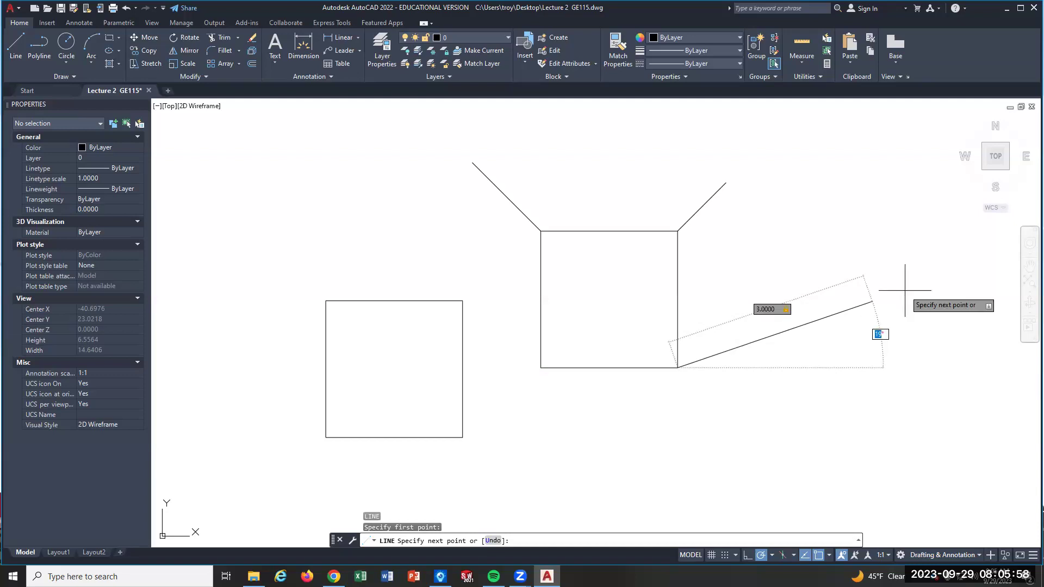
{"action": "type", "text": "20"}
{"action": "key", "text": "Return"}
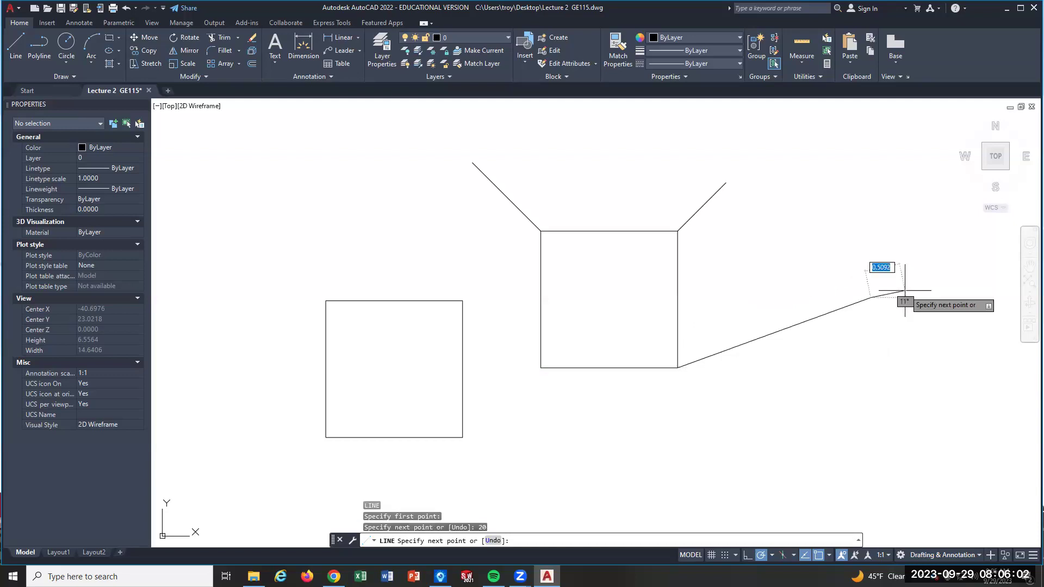
{"action": "key", "text": "Escape"}
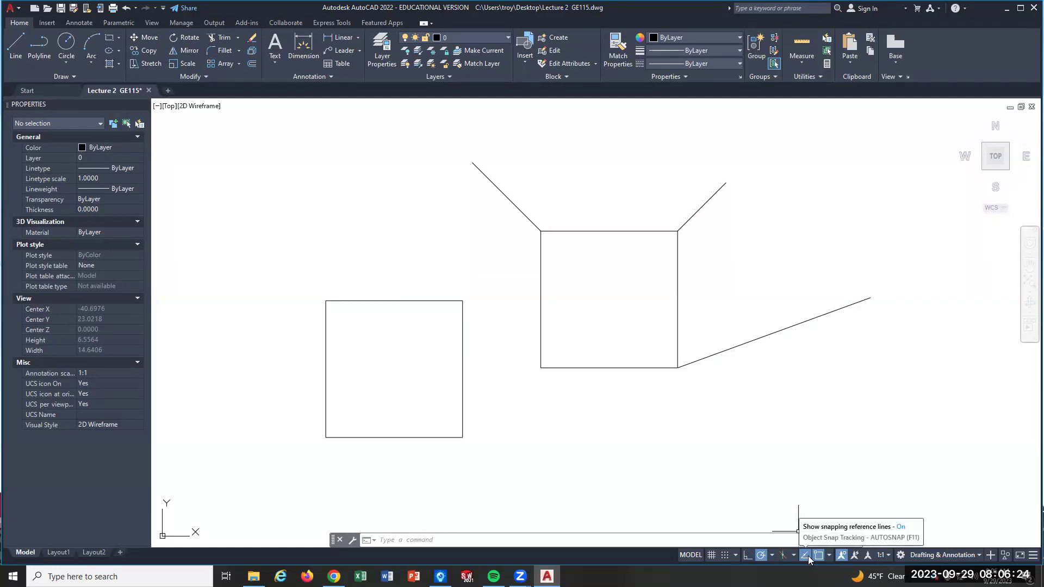
- Preview a line from the free end of the 20° line while turning object snap tracking back on, and cancel it
{"action": "type", "text": "l"}
{"action": "key", "text": "Return"}
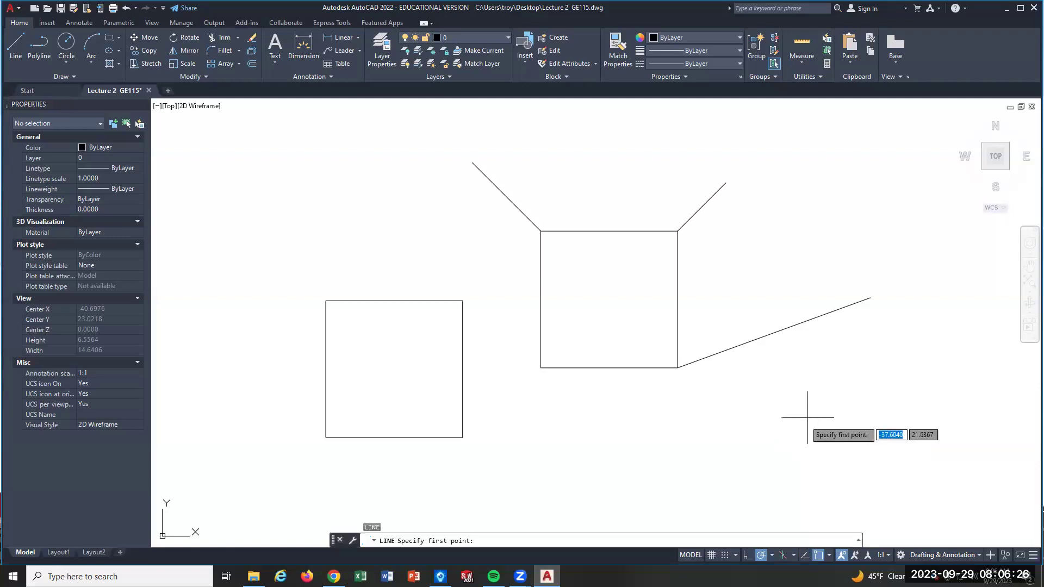
{"action": "left_click", "coordinate": [870, 297]}
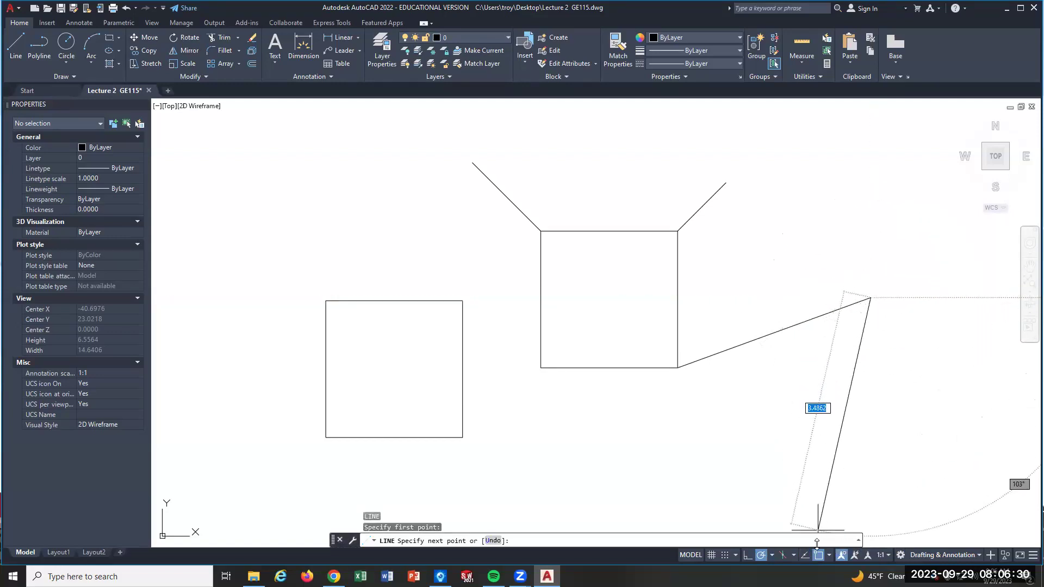
{"action": "left_click", "coordinate": [804, 554]}
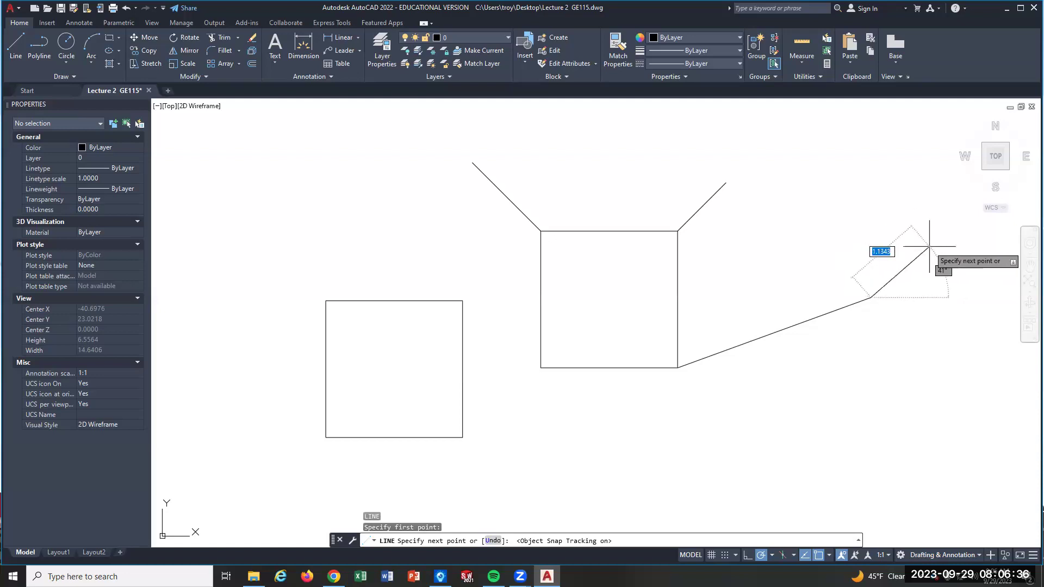
{"action": "key", "text": "Escape"}
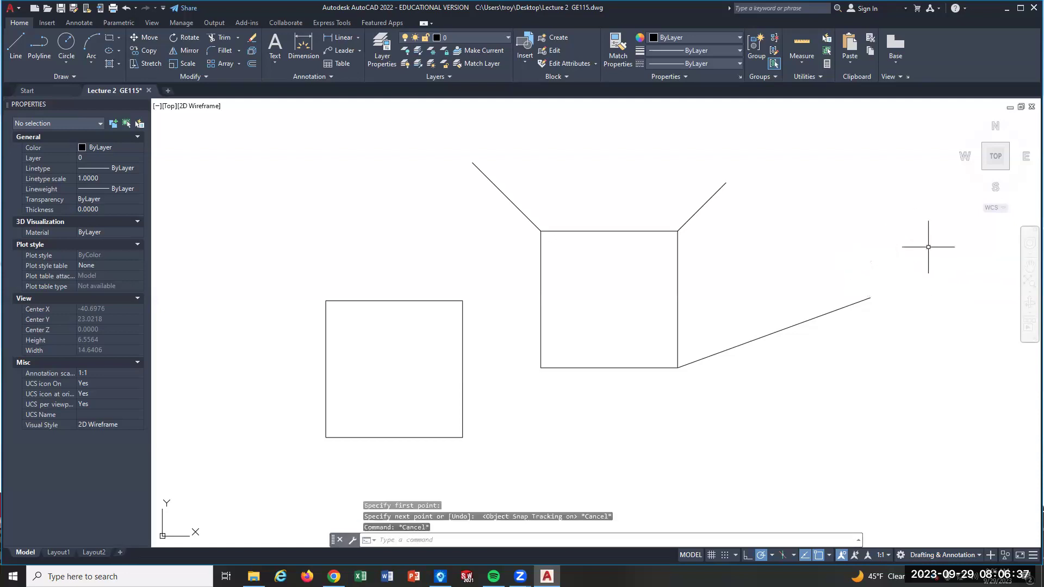
- Preview a line from the 20° line's free end with polar tracking at 5° increments, and restore the 90° increments
{"action": "left_click", "coordinate": [794, 555]}
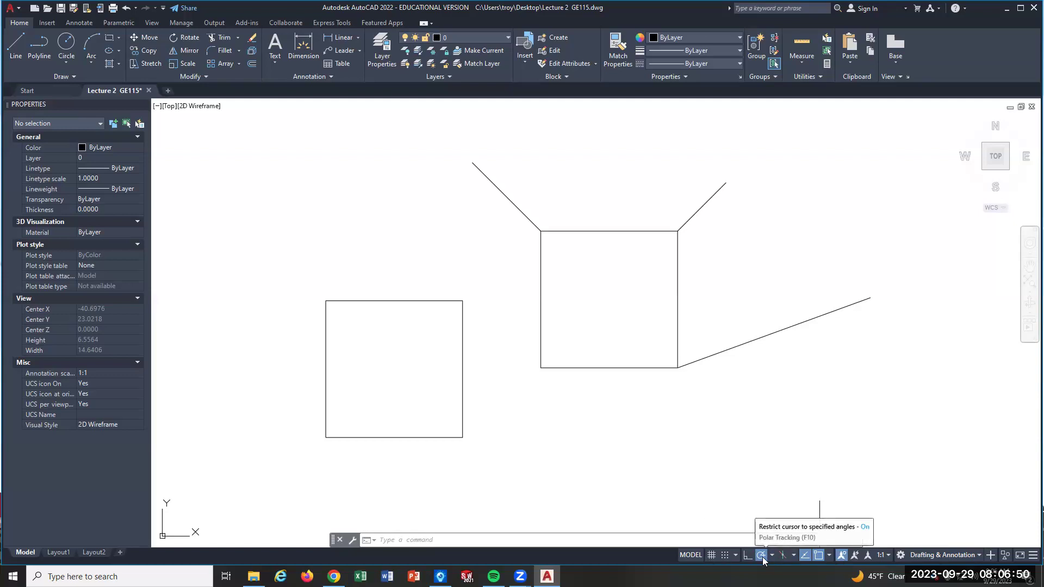
{"action": "type", "text": "l"}
{"action": "key", "text": "Return"}
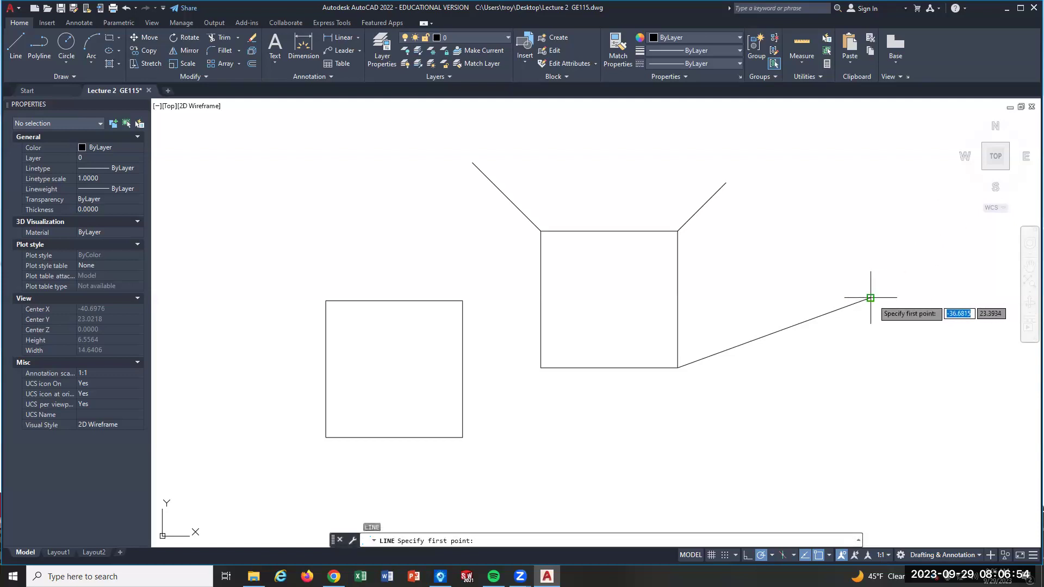
{"action": "left_click", "coordinate": [870, 298]}
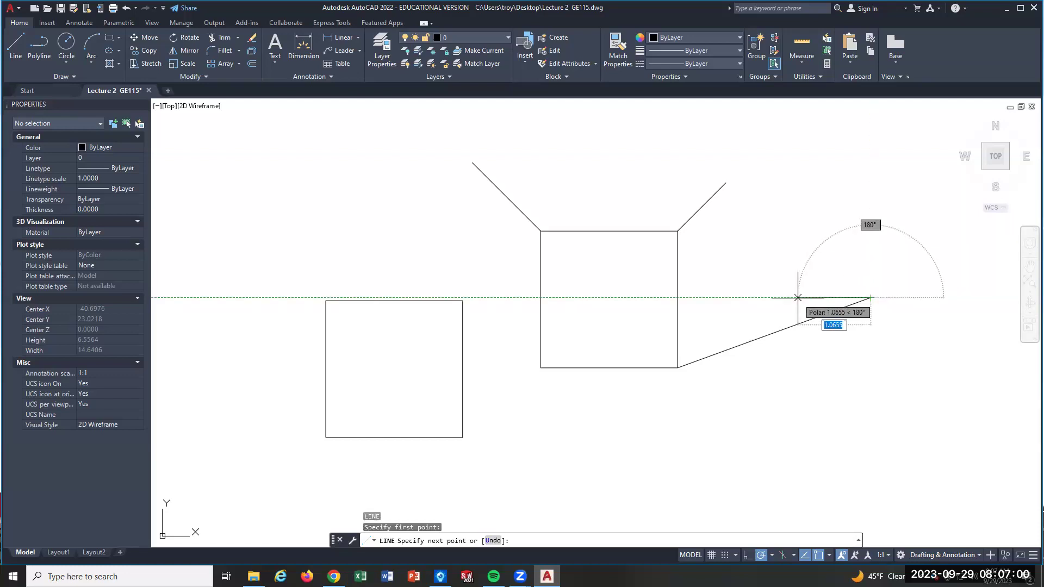
{"action": "left_click", "coordinate": [772, 555]}
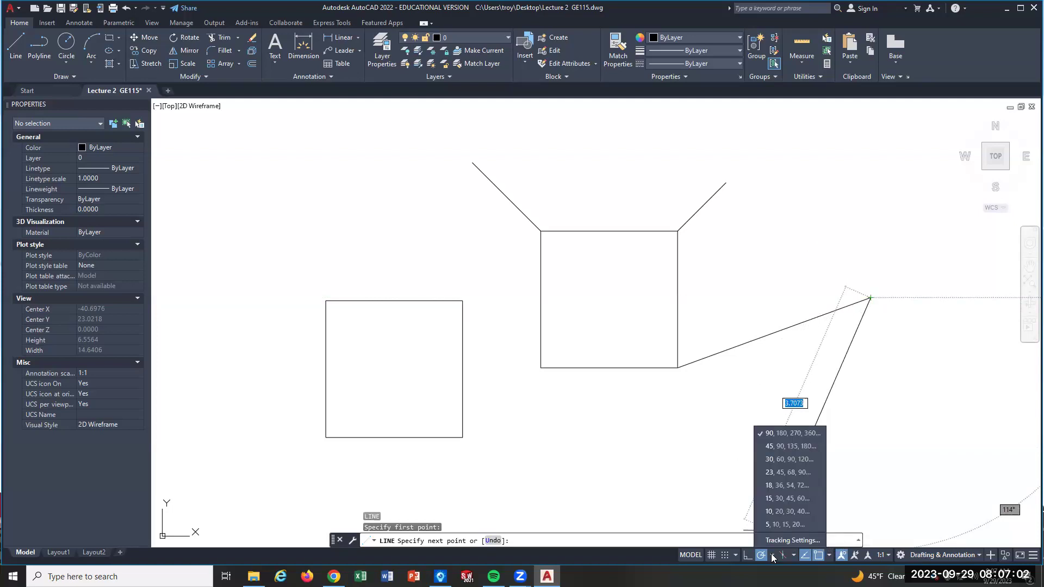
{"action": "left_click", "coordinate": [786, 524]}
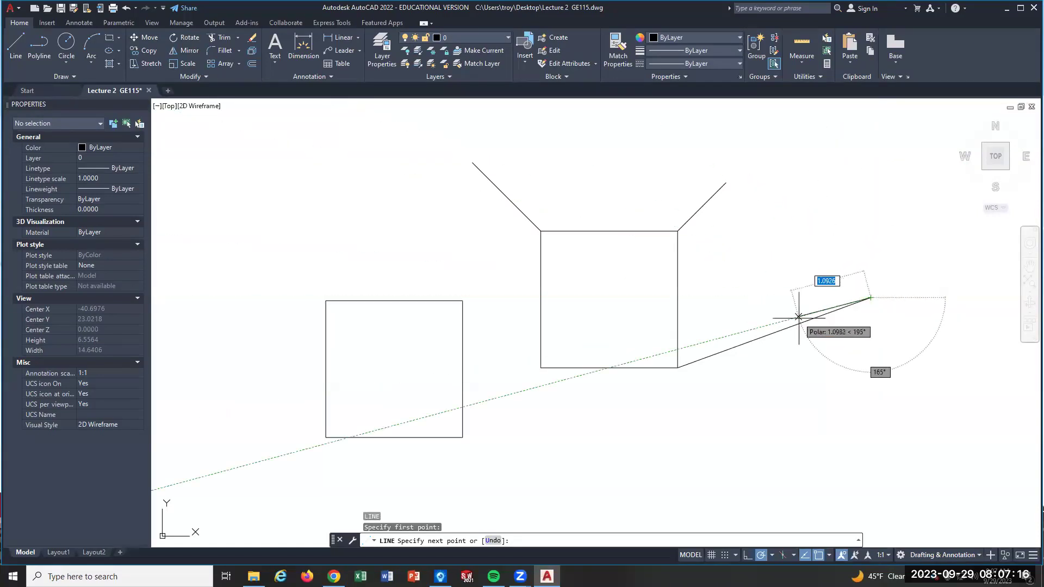
{"action": "left_click", "coordinate": [772, 555]}
{"action": "left_click", "coordinate": [787, 433]}
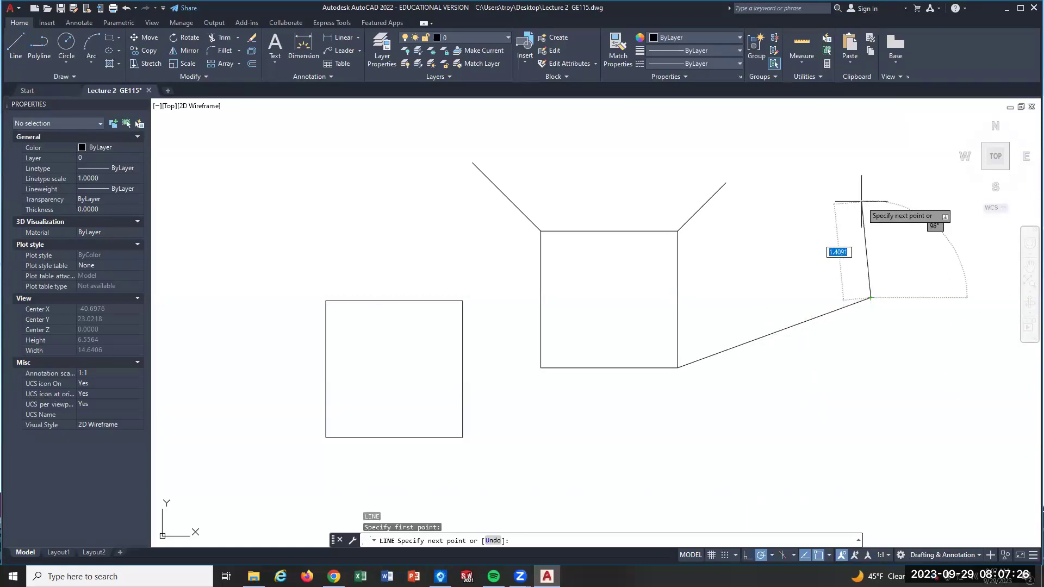
{"action": "key", "text": "Escape"}
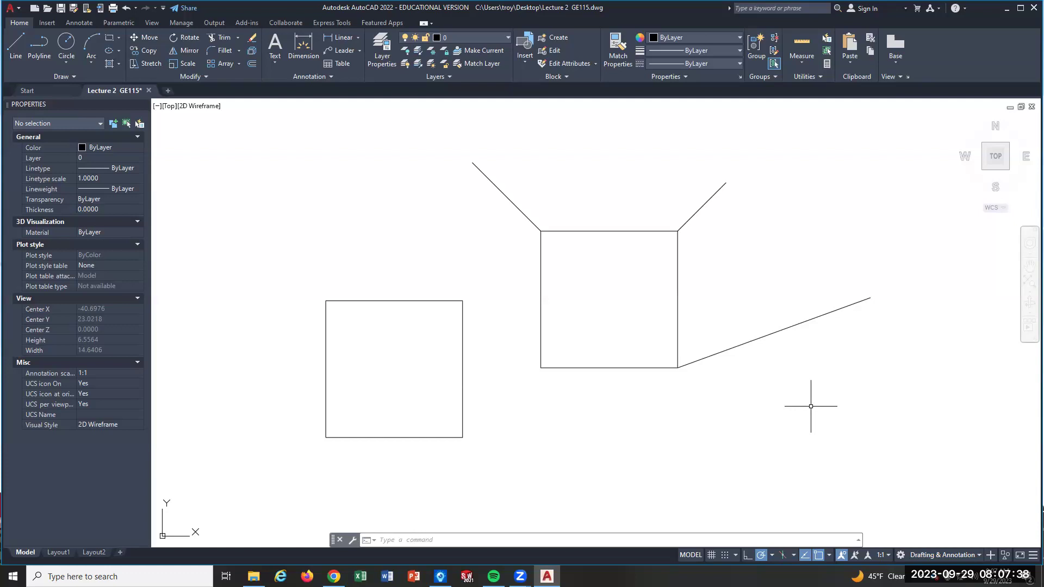
- Examine the dimensioned drawing of four triangles inside a rectangle, as a whole and in close-up
{"action": "scroll", "coordinate": [815, 403], "scroll_direction": "down", "scroll_amount": 5}
{"action": "mouse_move", "coordinate": [820, 400]}
{"action": "middle_mouse_down"}
{"action": "mouse_move", "coordinate": [762, 429]}
{"action": "mouse_move", "coordinate": [511, 405]}
{"action": "mouse_move", "coordinate": [250, 402]}
{"action": "middle_mouse_up"}
{"action": "mouse_move", "coordinate": [613, 350]}
{"action": "middle_mouse_down"}
{"action": "mouse_move", "coordinate": [445, 354]}
{"action": "mouse_move", "coordinate": [187, 326]}
{"action": "mouse_move", "coordinate": [153, 309]}
{"action": "middle_mouse_up"}
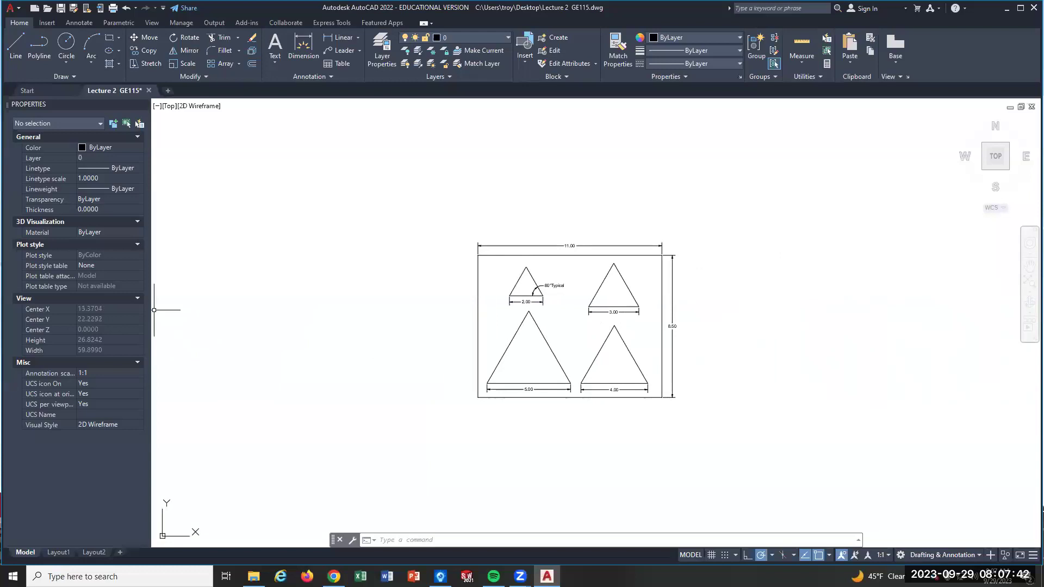
{"action": "scroll", "coordinate": [566, 326], "scroll_direction": "up", "scroll_amount": 3}
{"action": "scroll", "coordinate": [666, 380], "scroll_direction": "down", "scroll_amount": 1}
{"action": "mouse_move", "coordinate": [659, 381]}
{"action": "middle_mouse_down"}
{"action": "mouse_move", "coordinate": [629, 376]}
{"action": "mouse_move", "coordinate": [625, 362]}
{"action": "middle_mouse_up"}
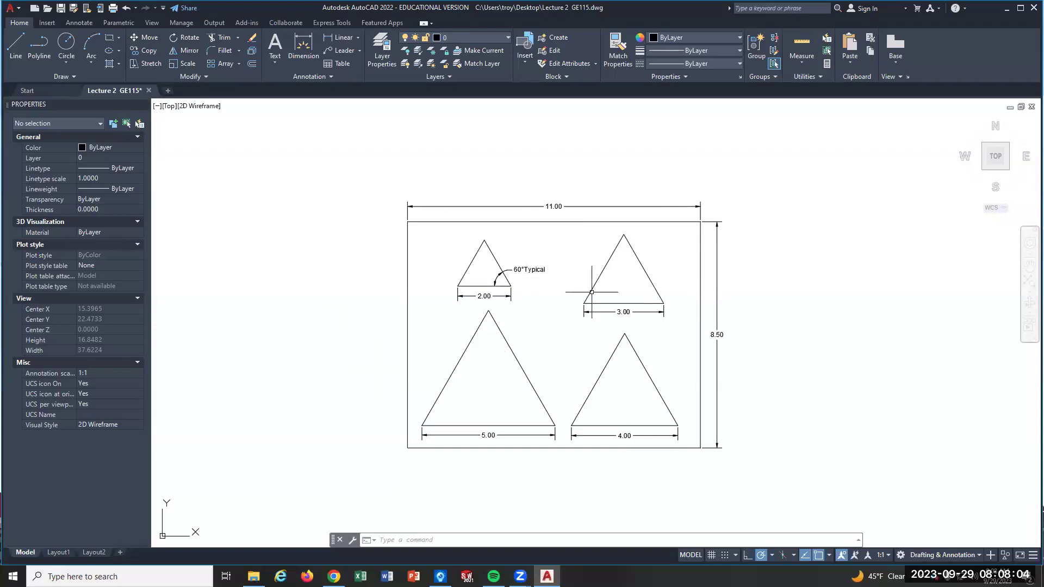
{"action": "scroll", "coordinate": [548, 351], "scroll_direction": "up", "scroll_amount": 4}
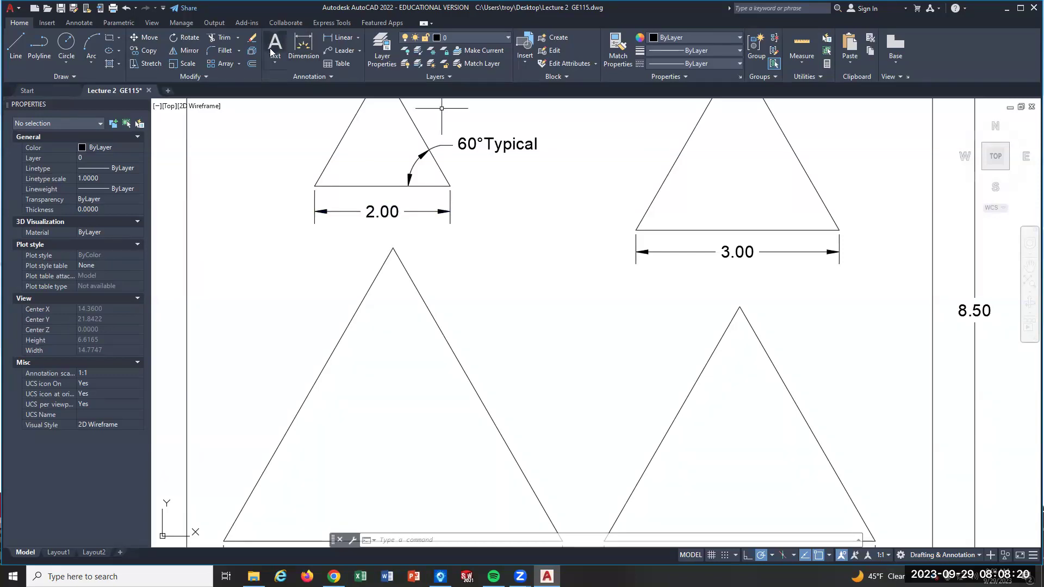
- Show the available types of text annotation
{"action": "left_click", "coordinate": [278, 64]}
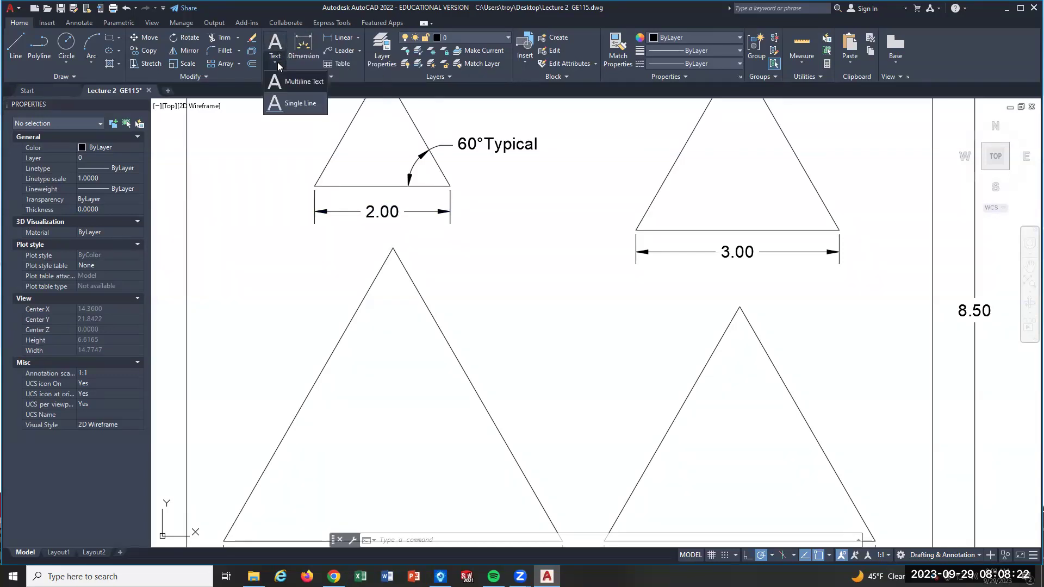